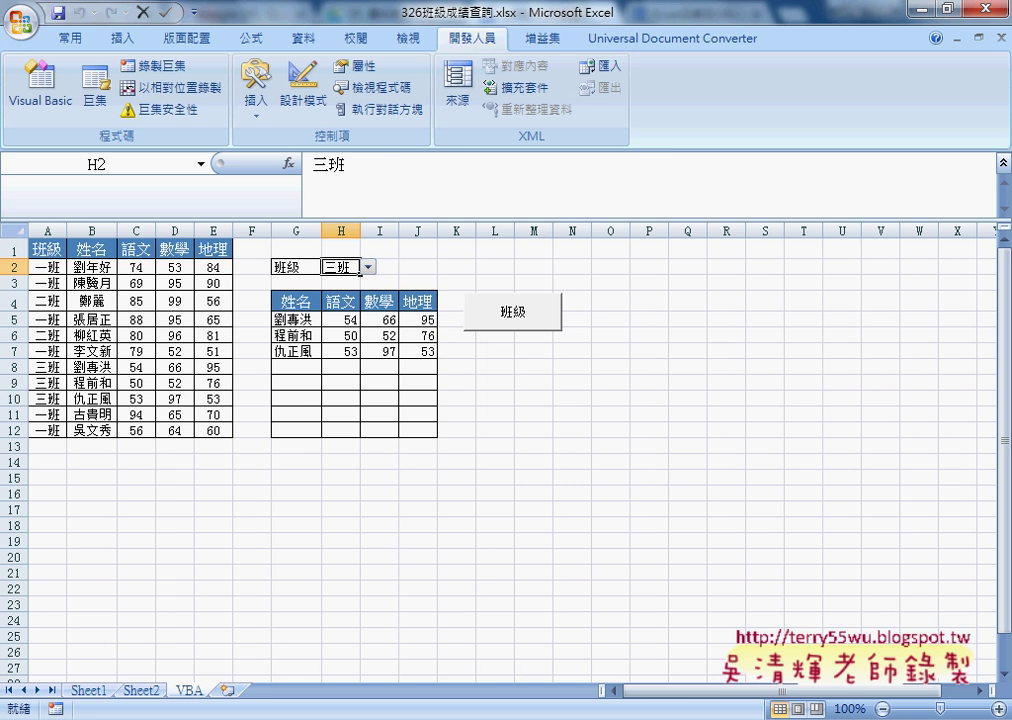
Switch to Sheet1 to see the class table and the SMALL/IF row numbers in G5:J12.
{"action": "left_click", "coordinate": [88, 690]}
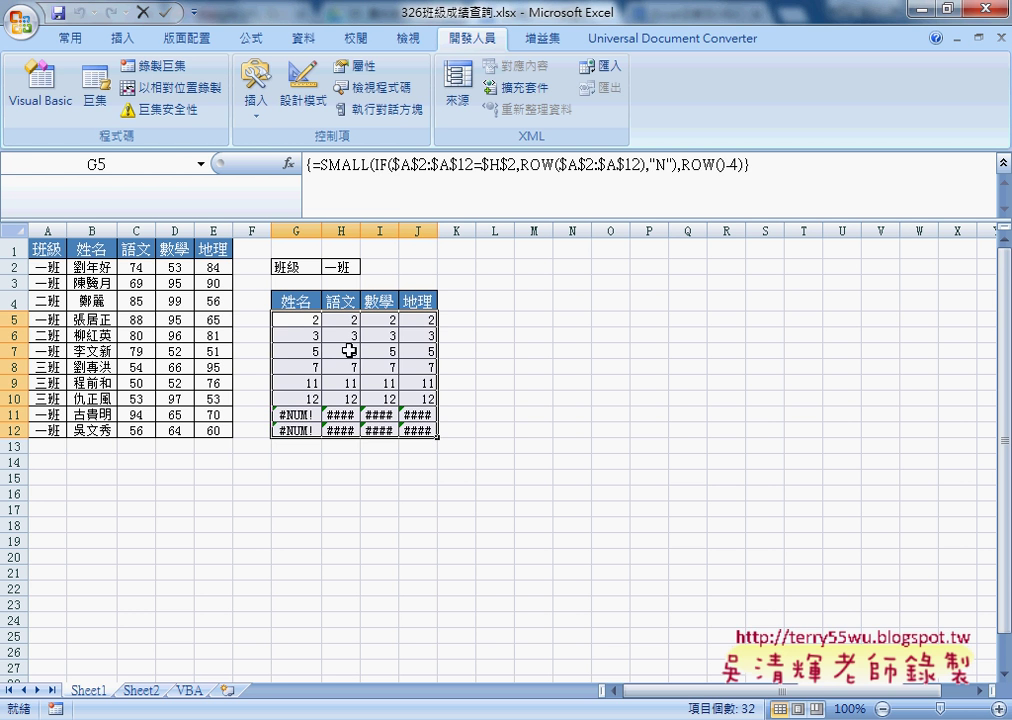
{"action": "left_click", "coordinate": [305, 320]}
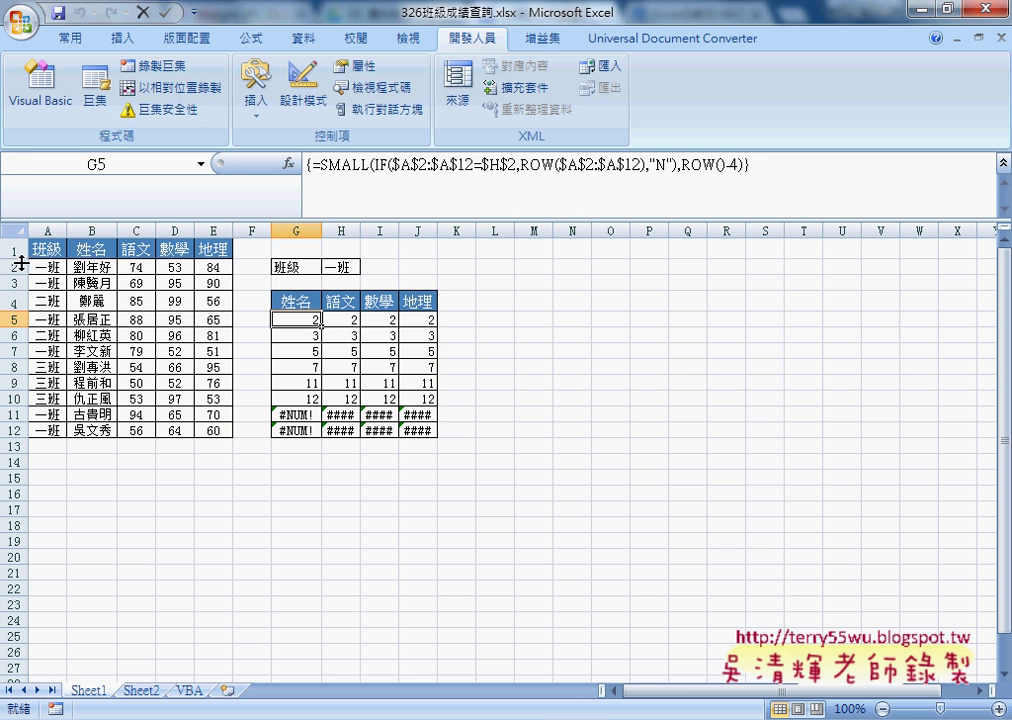
{"action": "left_click_drag", "start_coordinate": [45, 267], "coordinate": [135, 264]}
{"action": "key", "text": "Right"}
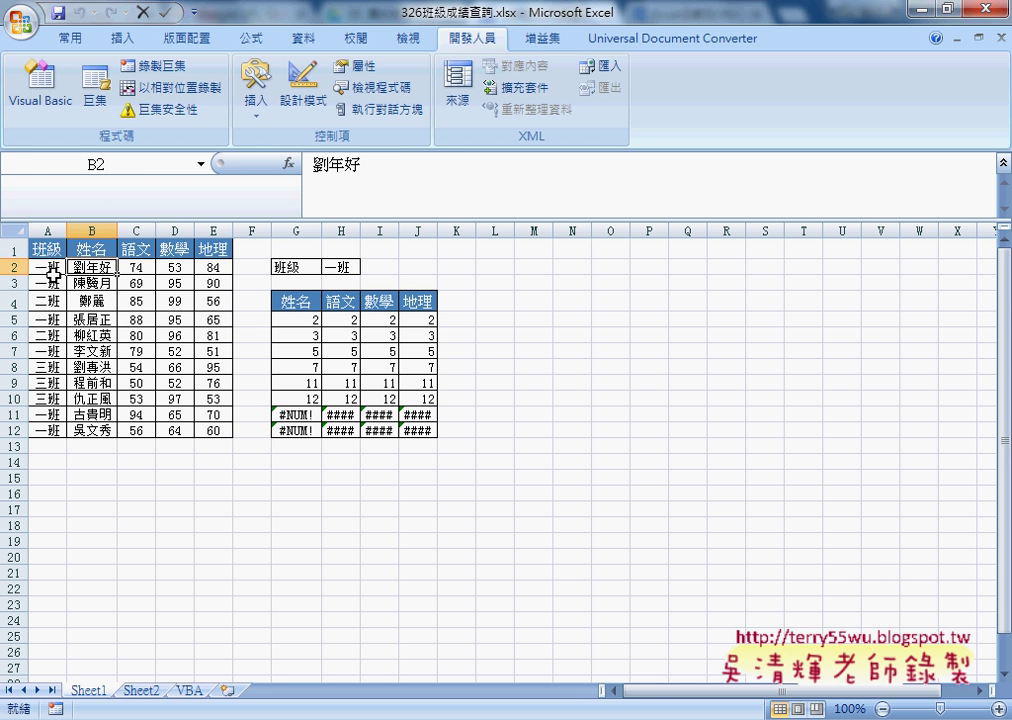
{"action": "left_click_drag", "start_coordinate": [90, 266], "coordinate": [204, 268]}
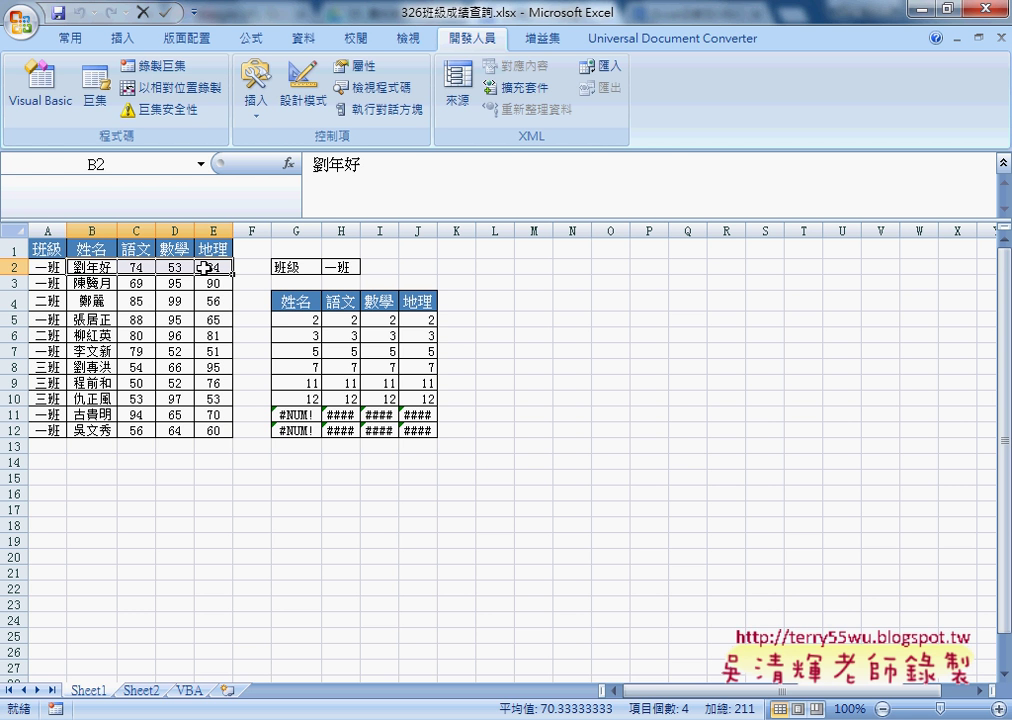
{"action": "left_click", "coordinate": [86, 266]}
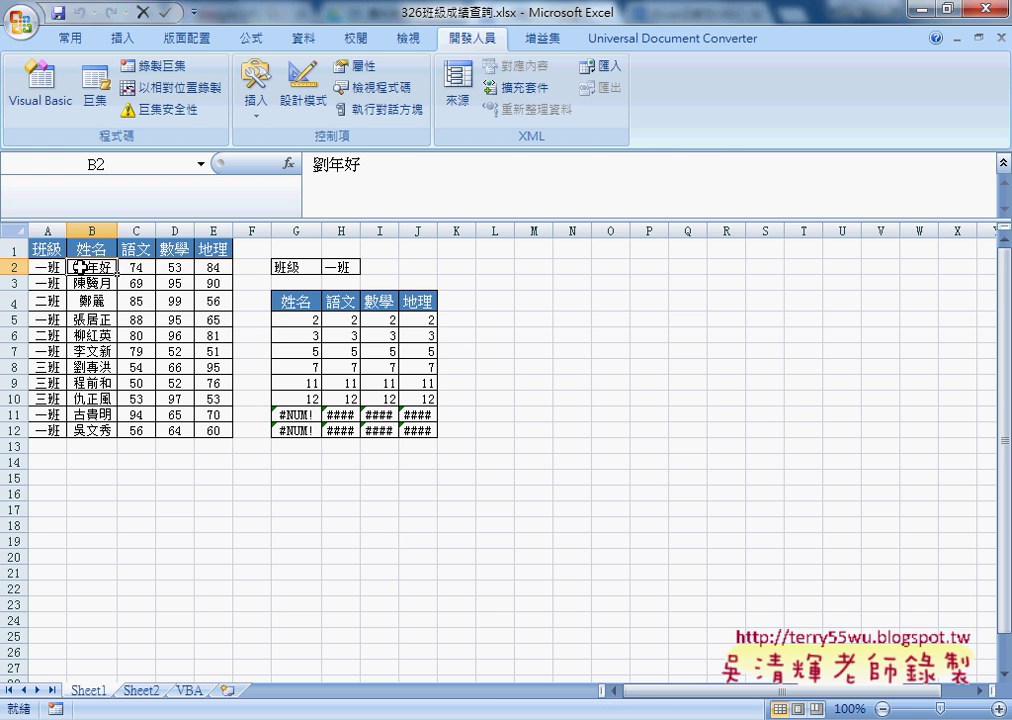
{"action": "left_click", "coordinate": [293, 323]}
{"action": "left_click", "coordinate": [136, 267]}
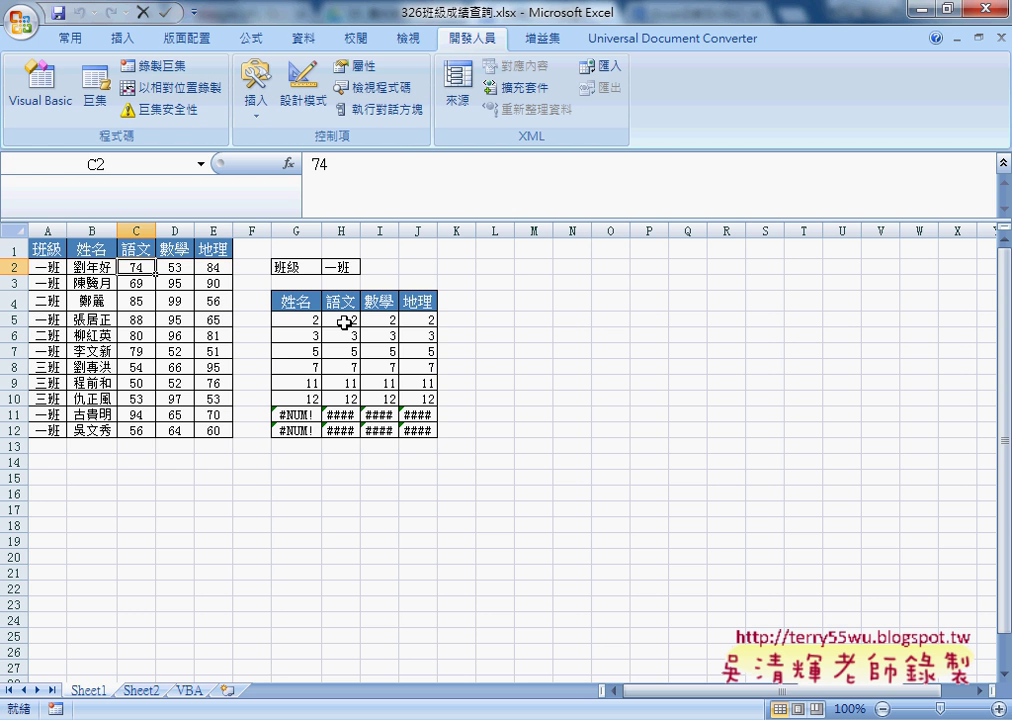
{"action": "left_click", "coordinate": [304, 323]}
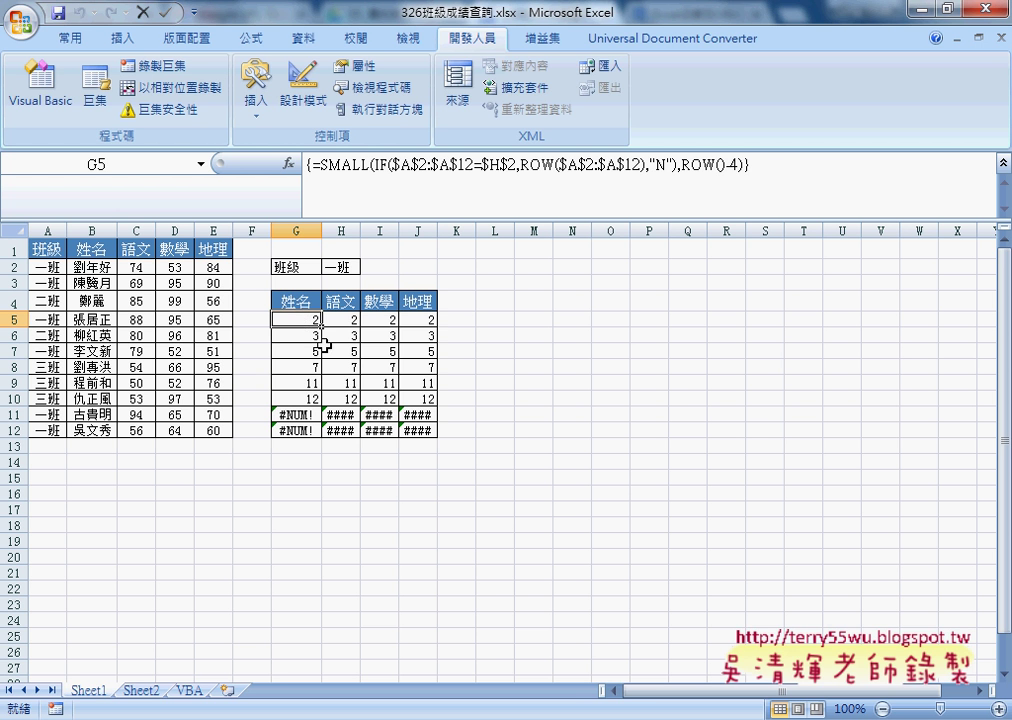
{"action": "mouse_move", "coordinate": [308, 322]}
{"action": "left_mouse_down"}
{"action": "mouse_move", "coordinate": [335, 414]}
{"action": "mouse_move", "coordinate": [422, 432]}
{"action": "left_mouse_up"}
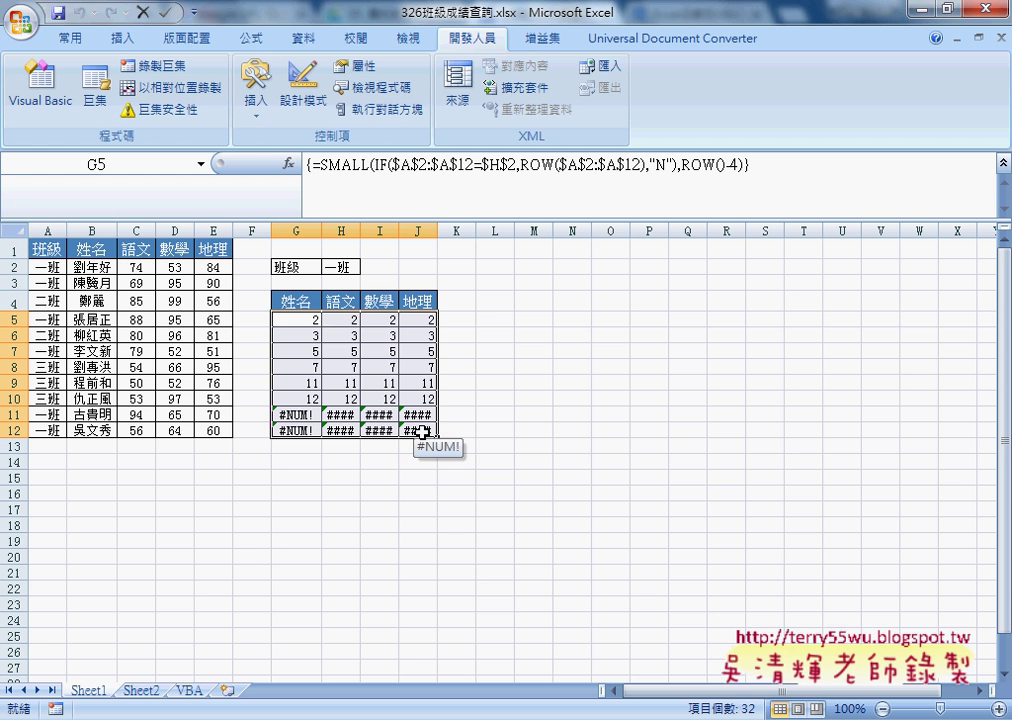
{"action": "left_click", "coordinate": [303, 321]}
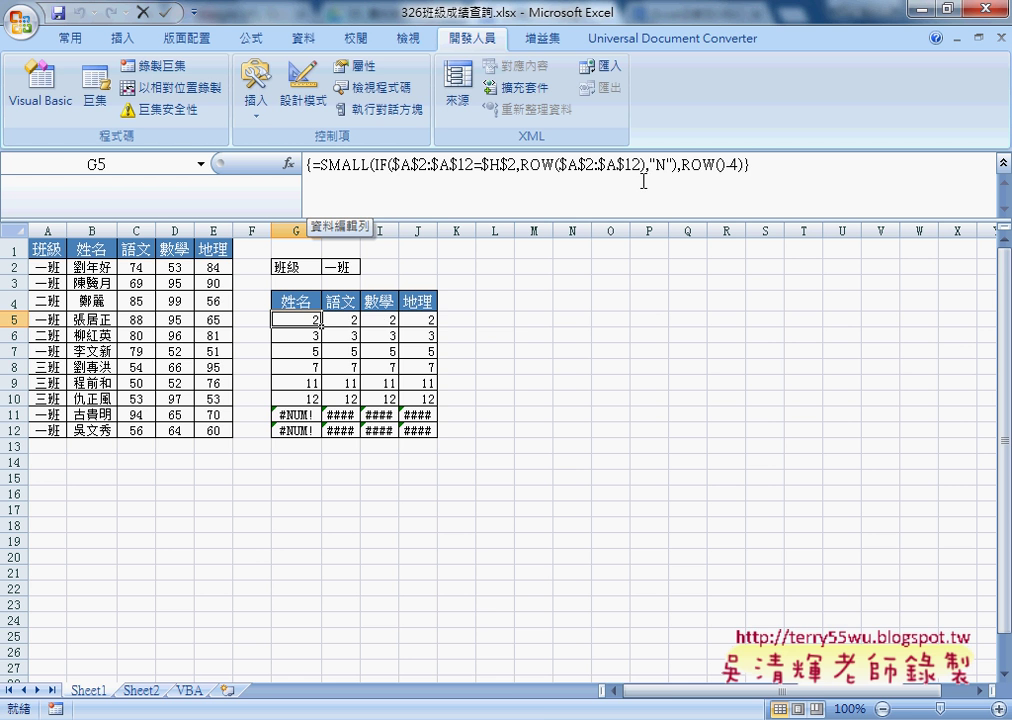
{"action": "left_click_drag", "start_coordinate": [311, 321], "coordinate": [418, 432]}
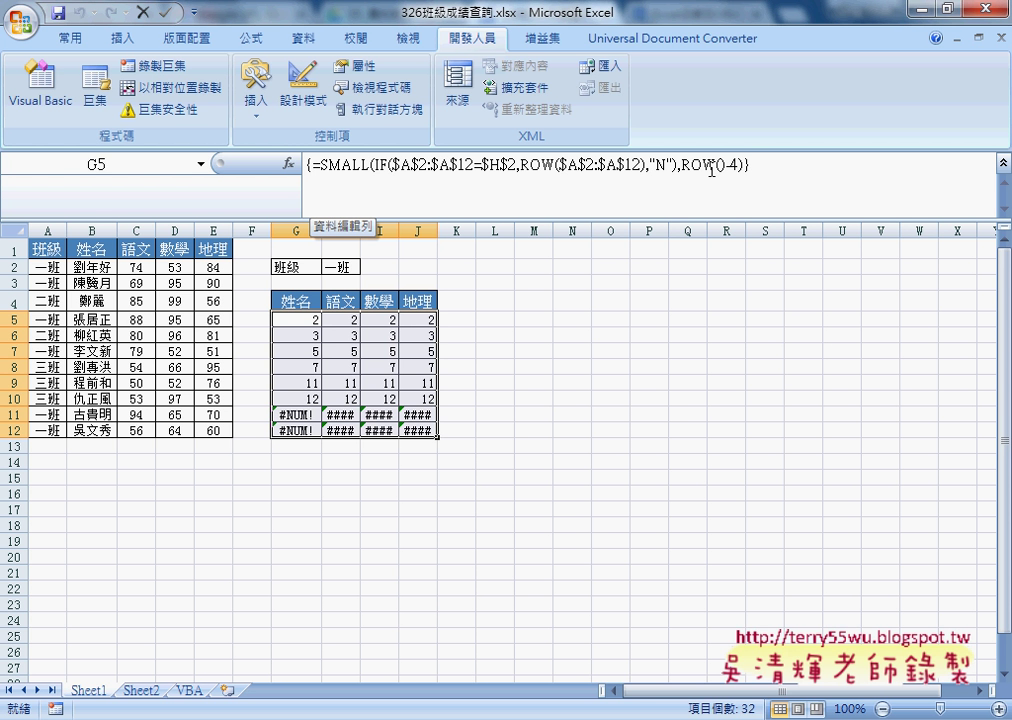
{"action": "left_click", "coordinate": [280, 322]}
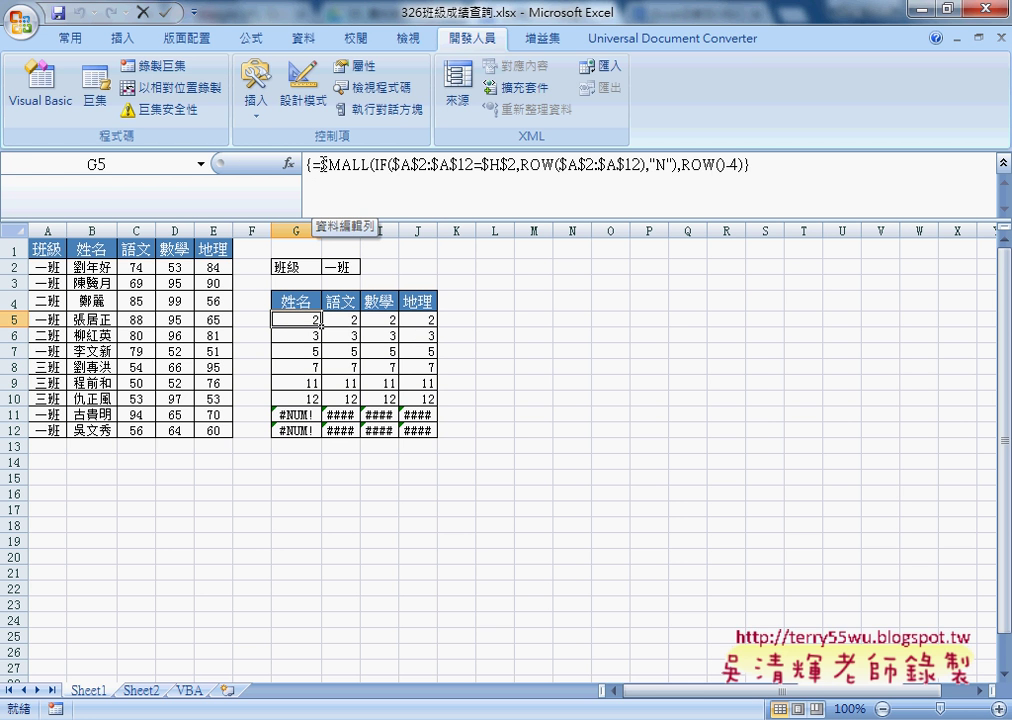
Cut the SMALL(IF(...)) text out of G5's formula, leaving only '='.
{"action": "left_click_drag", "start_coordinate": [319, 163], "coordinate": [745, 165]}
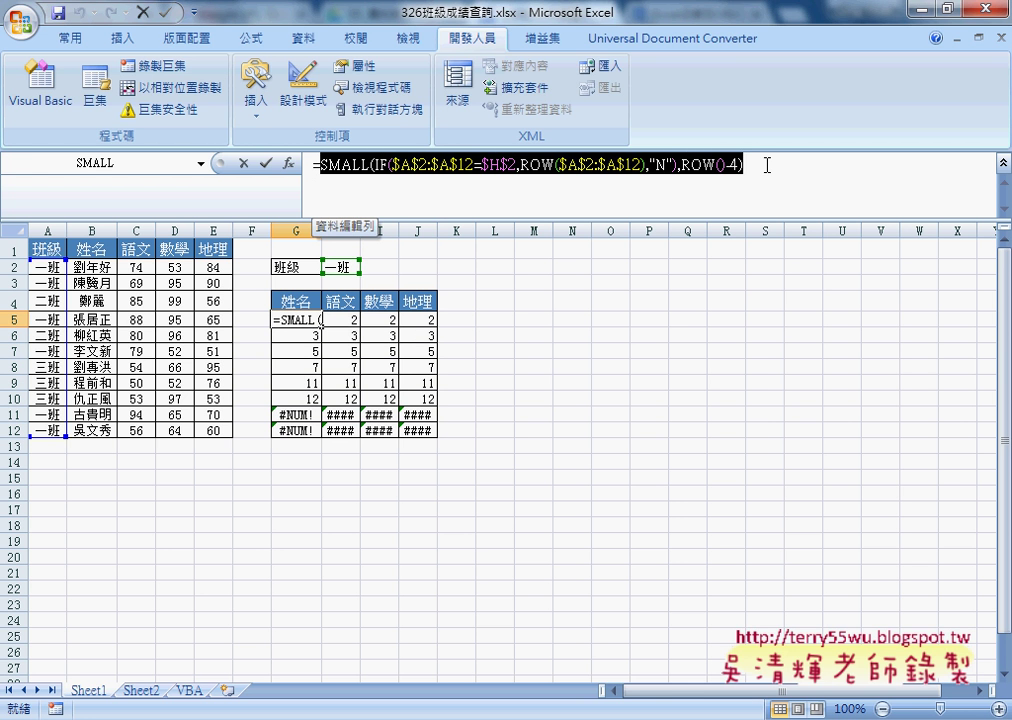
{"action": "right_click", "coordinate": [686, 170]}
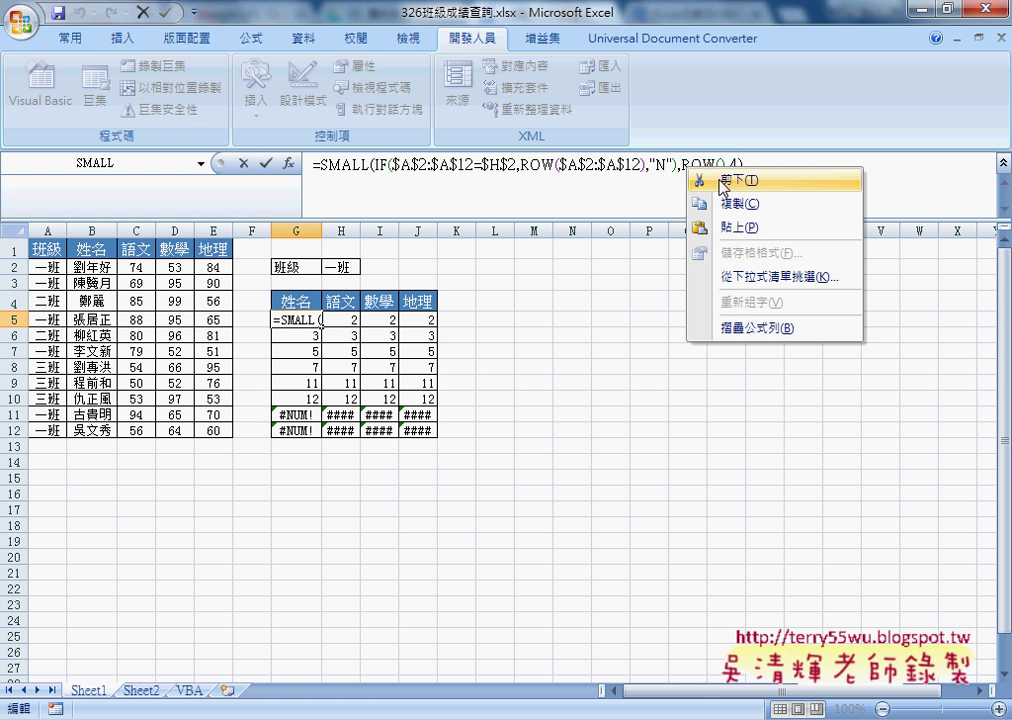
{"action": "left_click", "coordinate": [727, 181]}
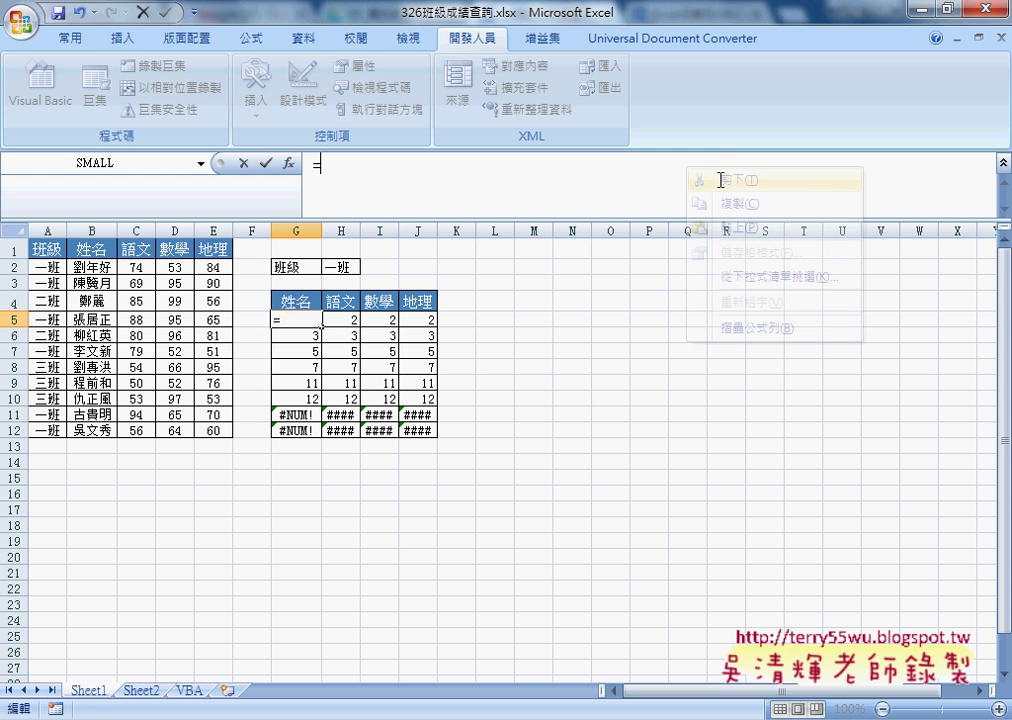
Insert INDEX from the 檢視與參照 (Lookup & Reference) category in its array, row_num, column_num form.
{"action": "left_click", "coordinate": [288, 165]}
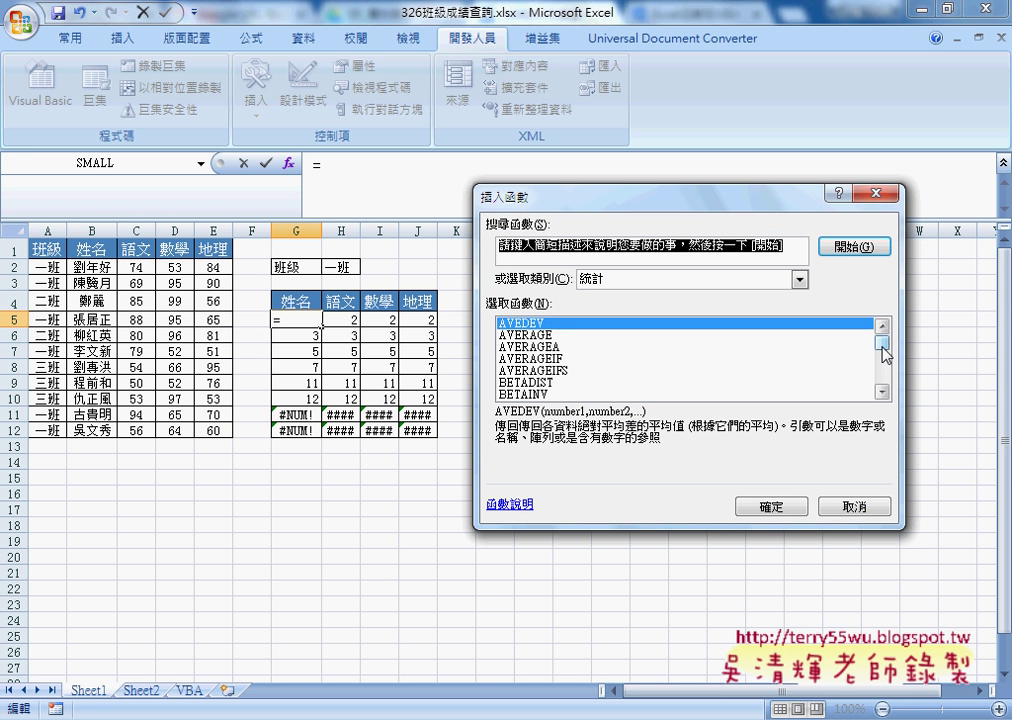
{"action": "left_click_drag", "start_coordinate": [881, 347], "coordinate": [881, 359]}
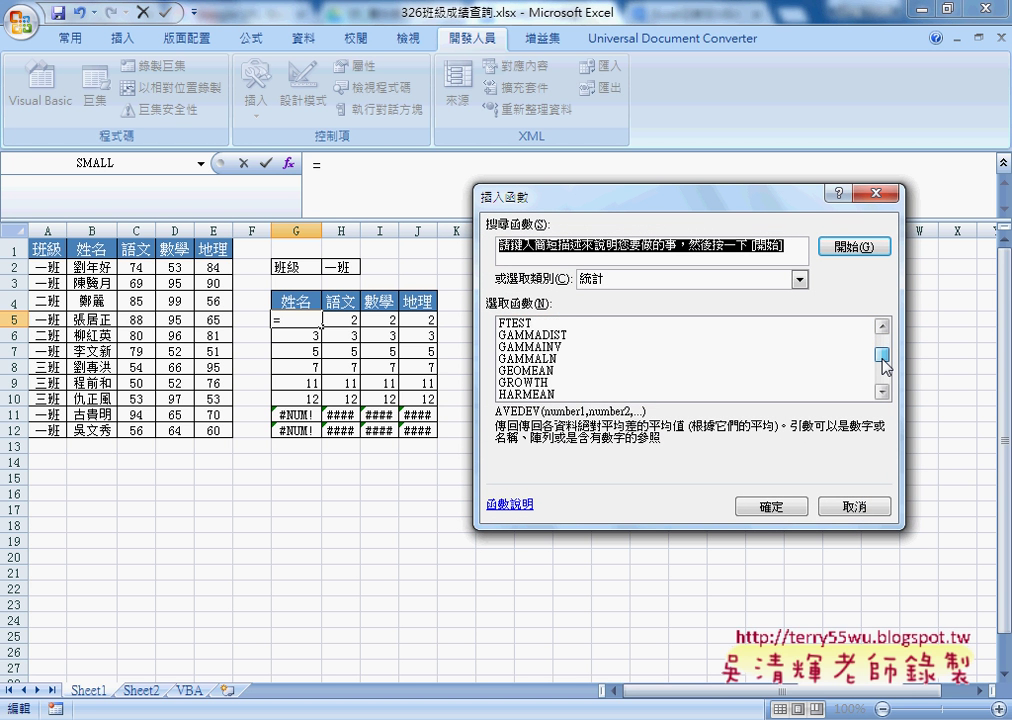
{"action": "left_click", "coordinate": [799, 280]}
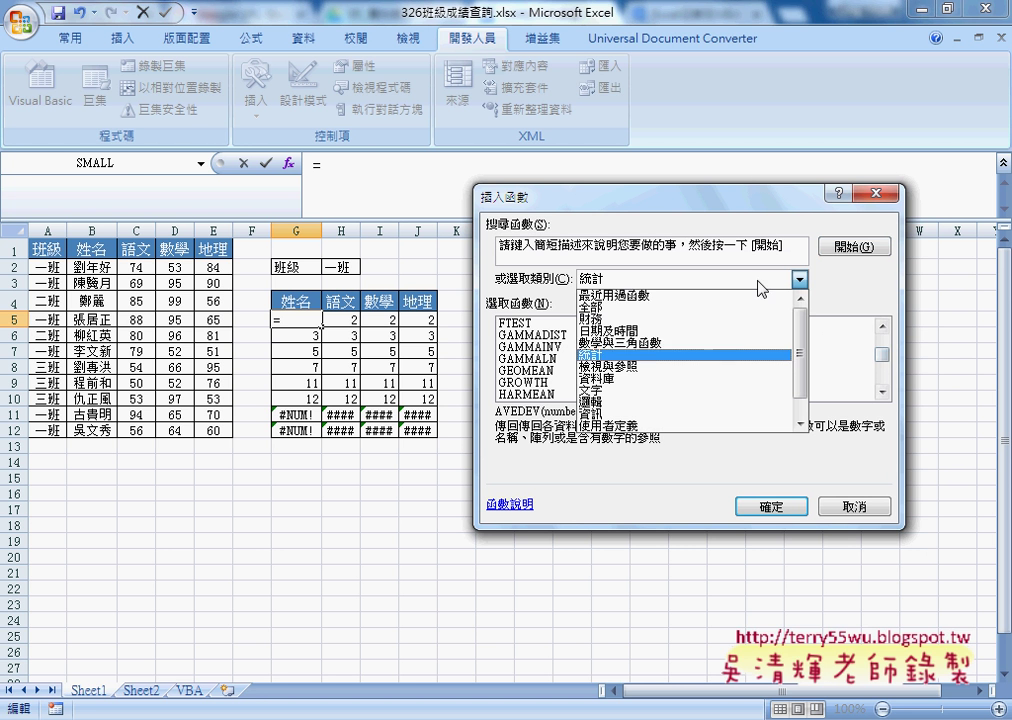
{"action": "left_click", "coordinate": [752, 360]}
{"action": "scroll", "coordinate": [885, 362], "scroll_direction": "down", "scroll_amount": 2}
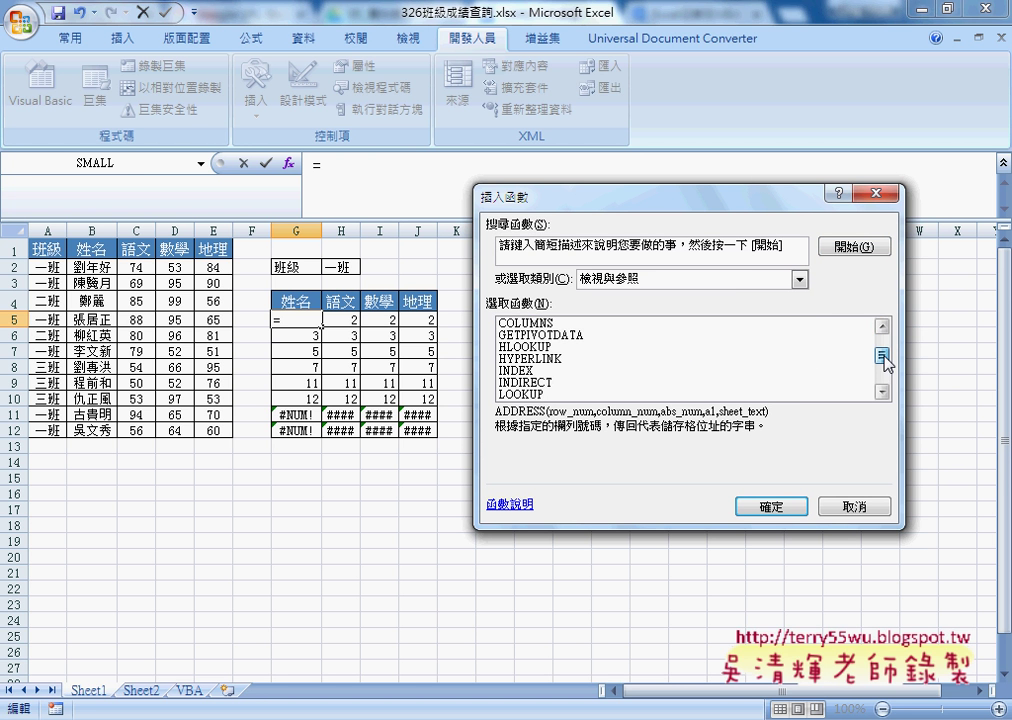
{"action": "double_click", "coordinate": [706, 372]}
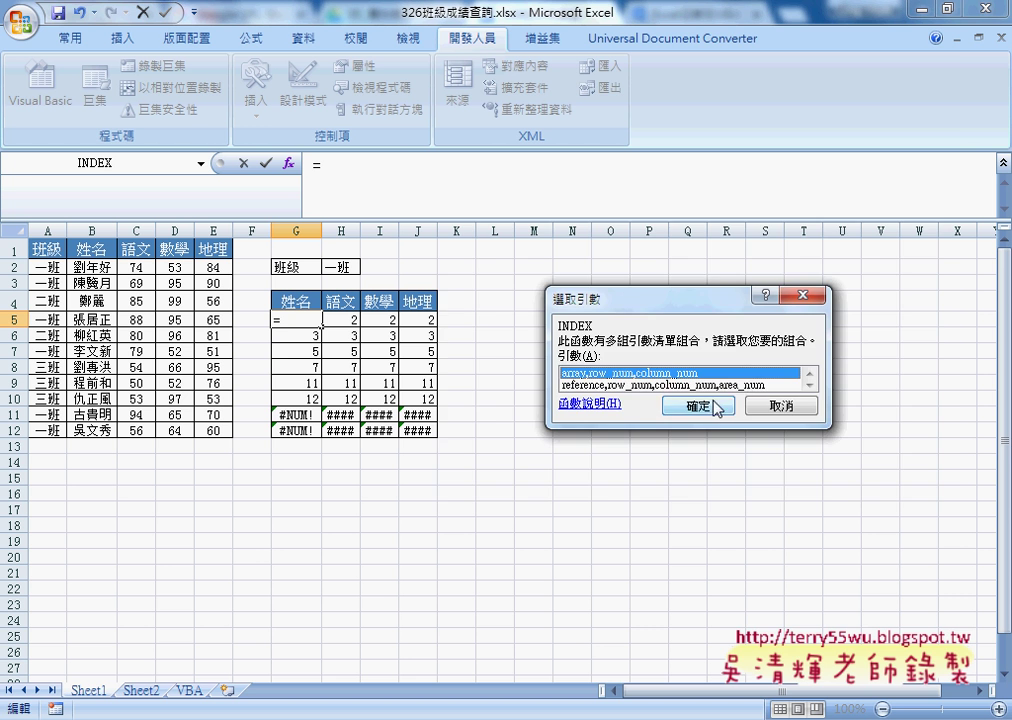
{"action": "left_click", "coordinate": [714, 405]}
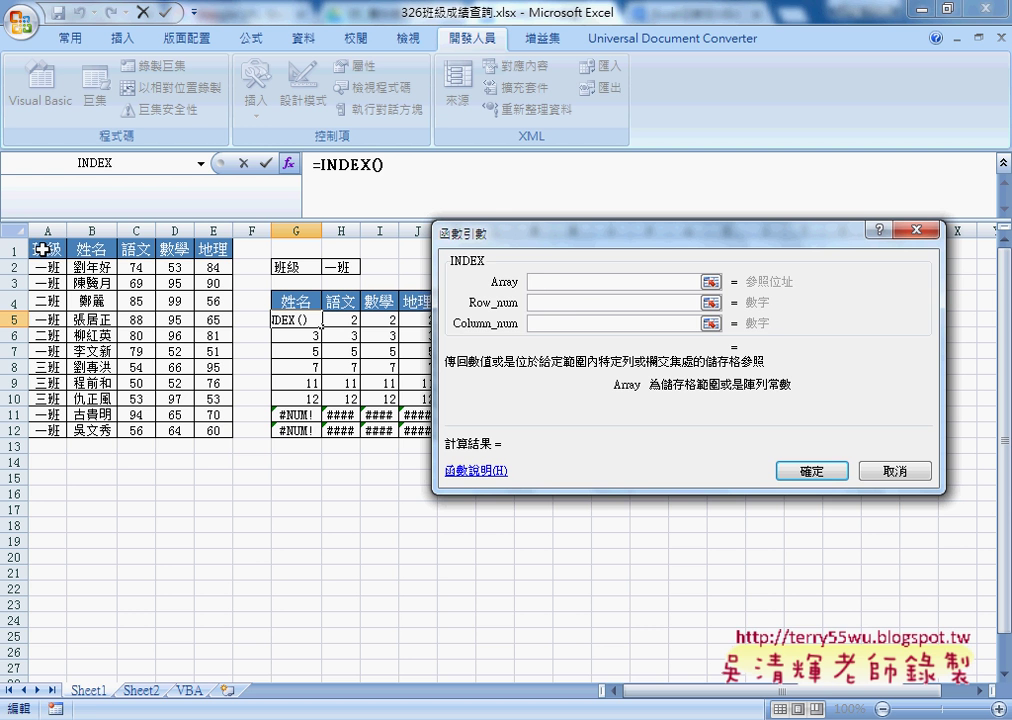
Set INDEX's Array to the class table A1:E12, made absolute as $A$1:$E$12.
{"action": "left_click_drag", "start_coordinate": [42, 249], "coordinate": [196, 367]}
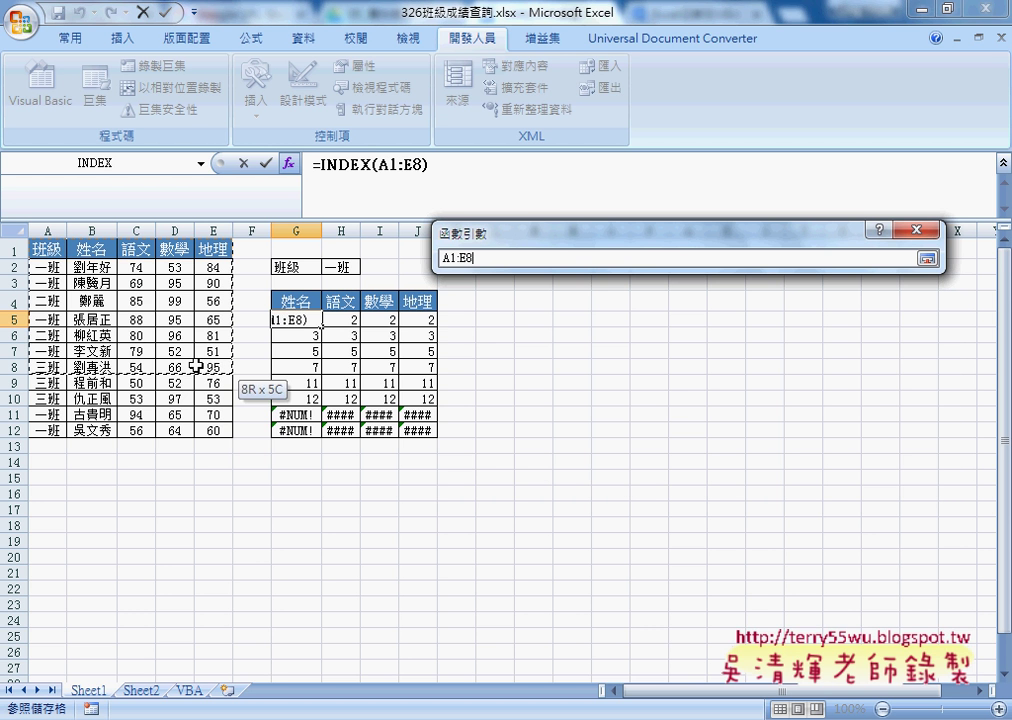
{"action": "left_click_drag", "start_coordinate": [196, 367], "coordinate": [214, 428]}
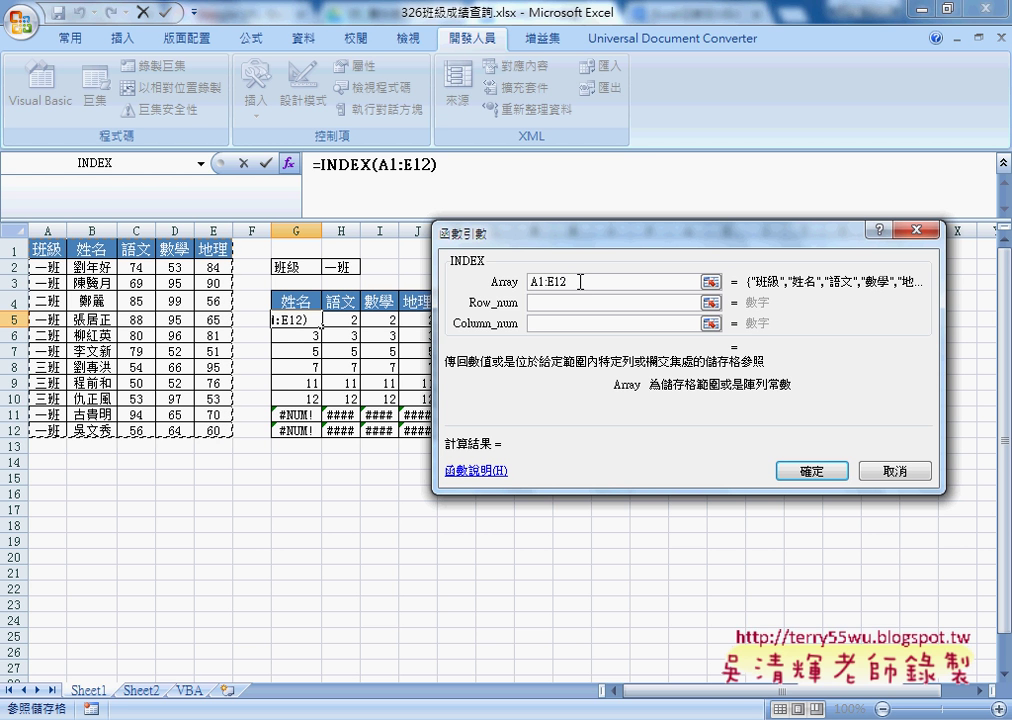
{"action": "left_click_drag", "start_coordinate": [580, 282], "coordinate": [529, 282]}
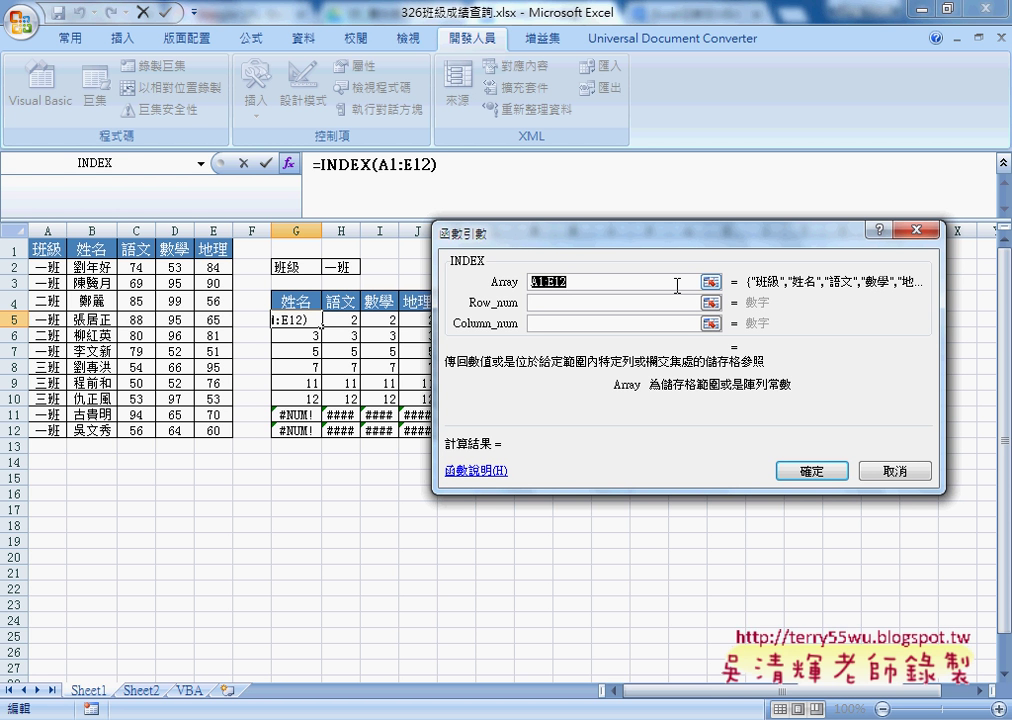
{"action": "key", "text": "F4"}
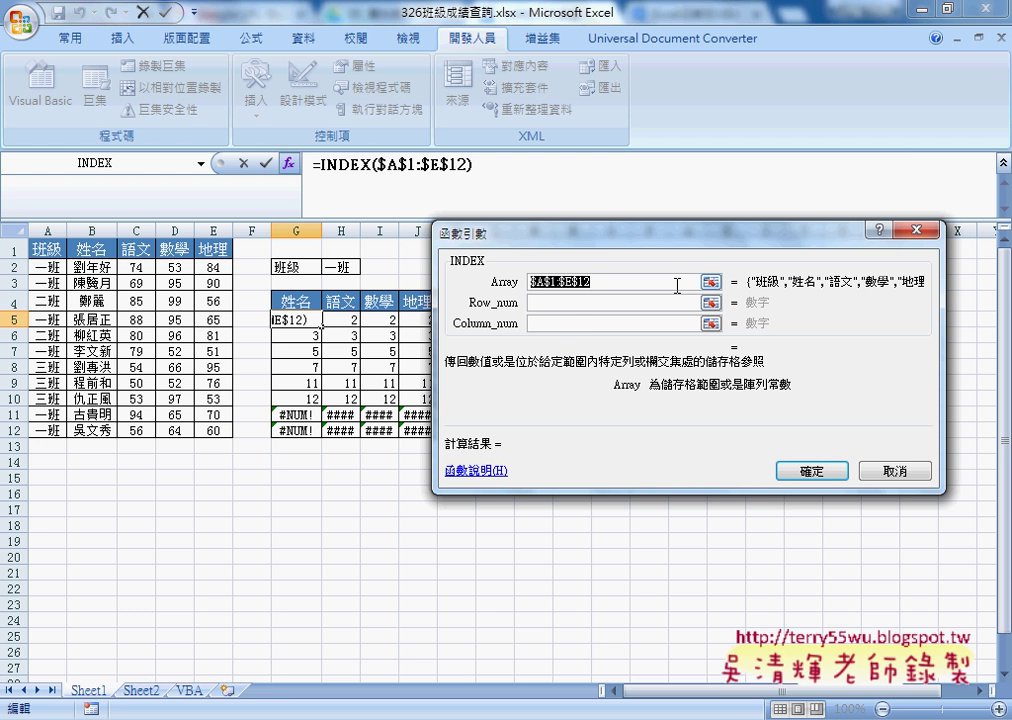
{"action": "left_click", "coordinate": [538, 303]}
Paste SMALL(IF($A$2:$A$12=$H$2,ROW($A$2:$A$12),"N"),ROW()-4) as INDEX's Row_num.
{"action": "right_click", "coordinate": [556, 303]}
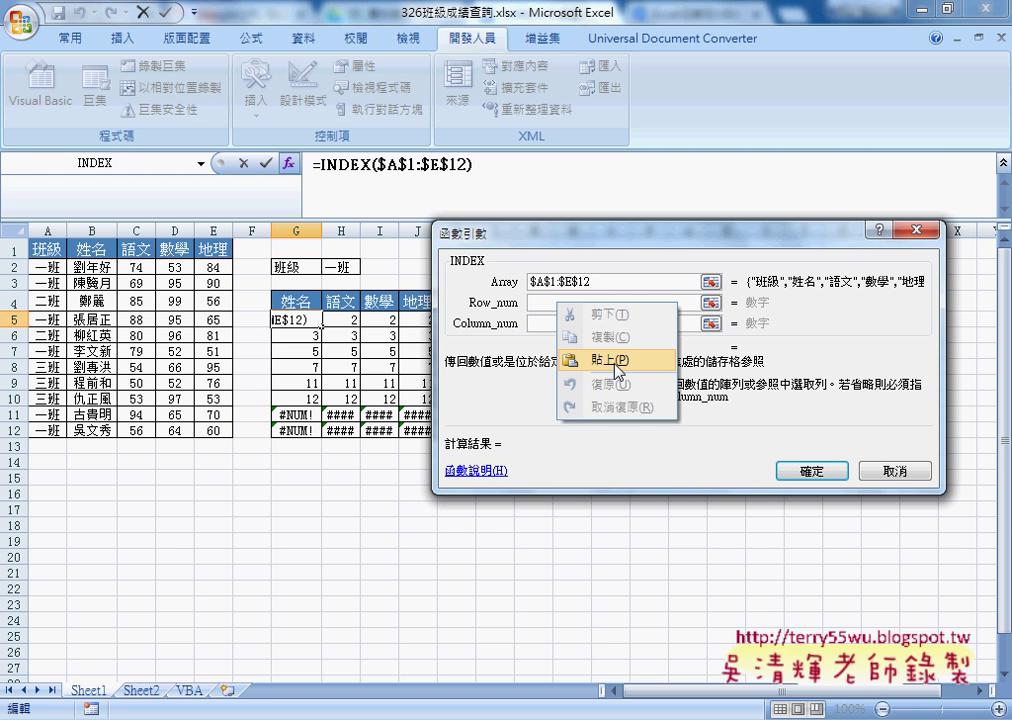
{"action": "left_click", "coordinate": [615, 360]}
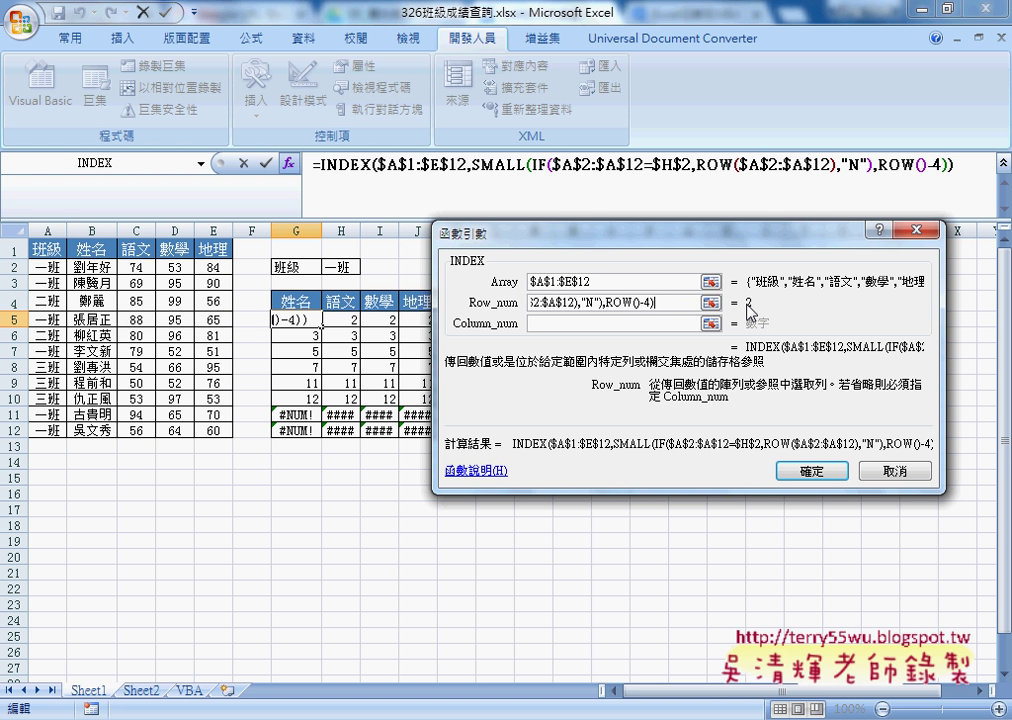
{"action": "left_click", "coordinate": [588, 324]}
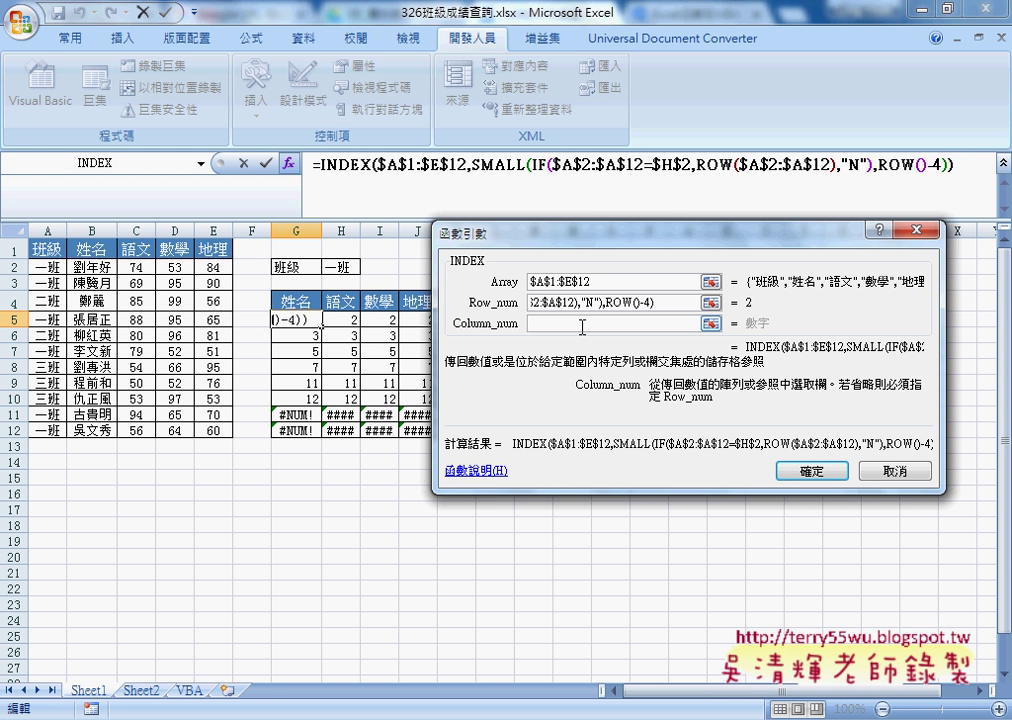
{"action": "type", "text": "co"}
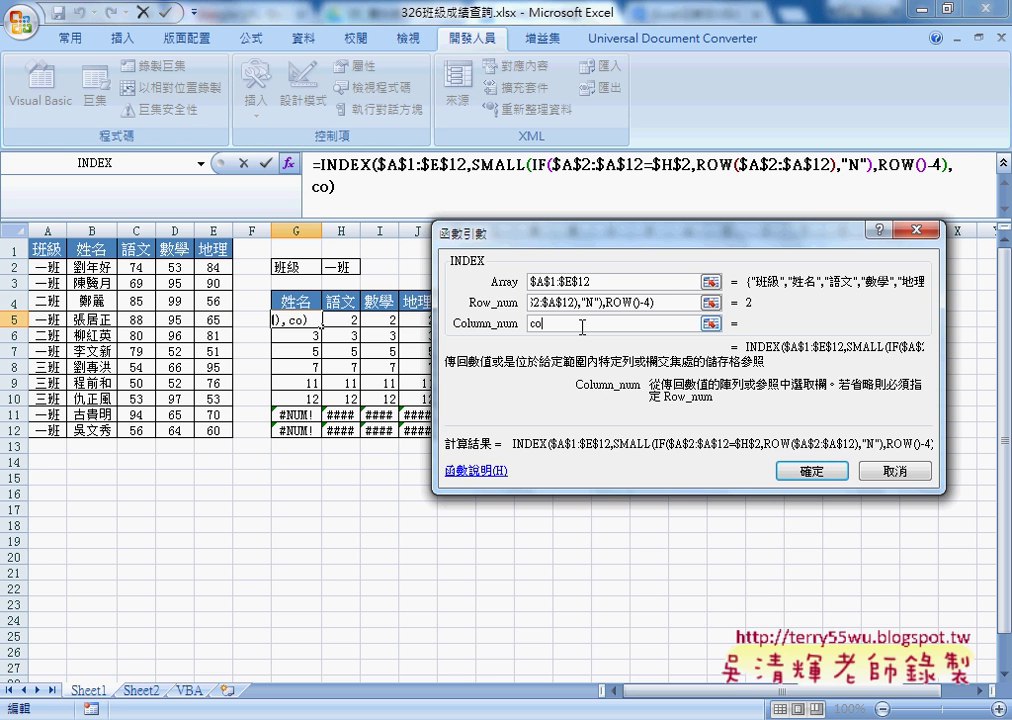
{"action": "type", "text": "lu"}
{"action": "type", "text": "mn("}
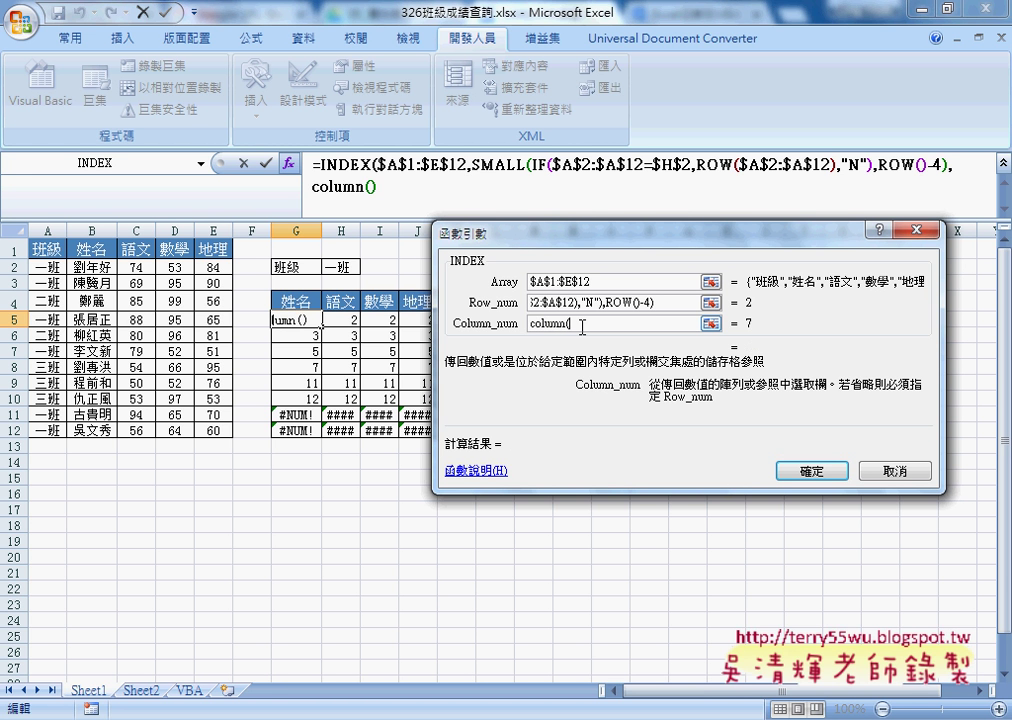
{"action": "type", "text": ")"}
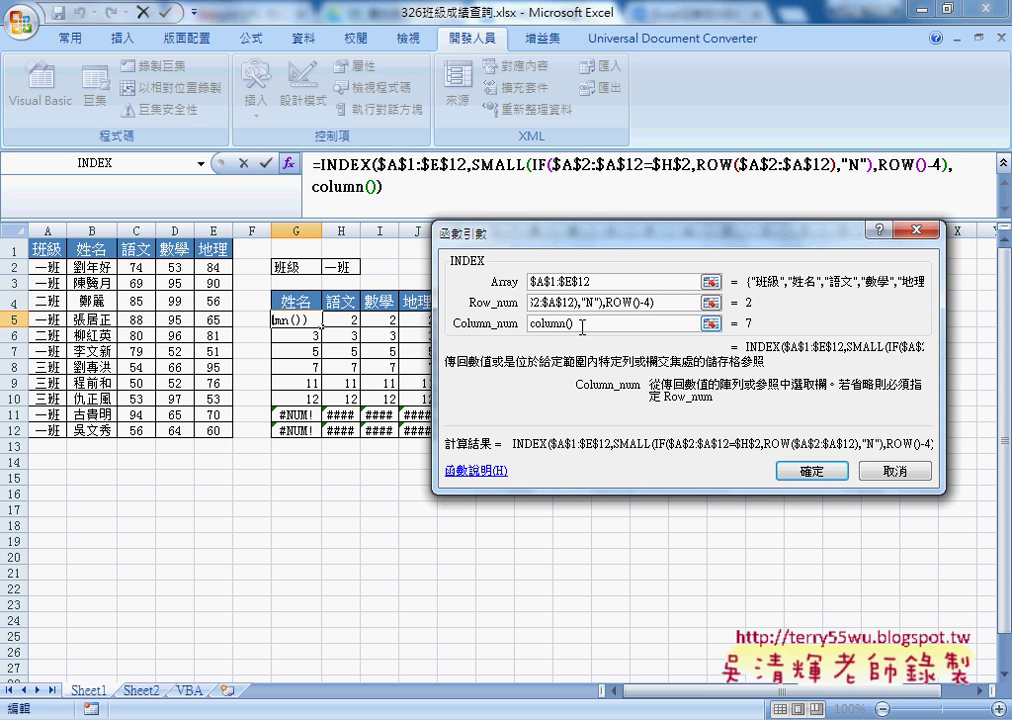
{"action": "type", "text": "-5"}
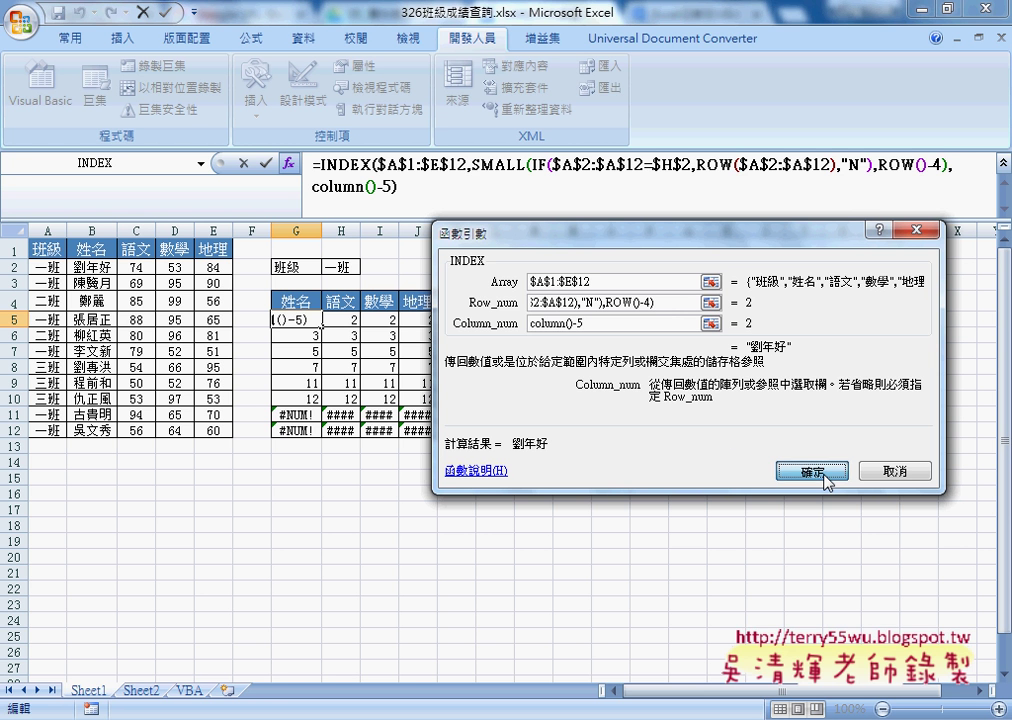
{"action": "key", "text": "ctrl+shift+Return"}
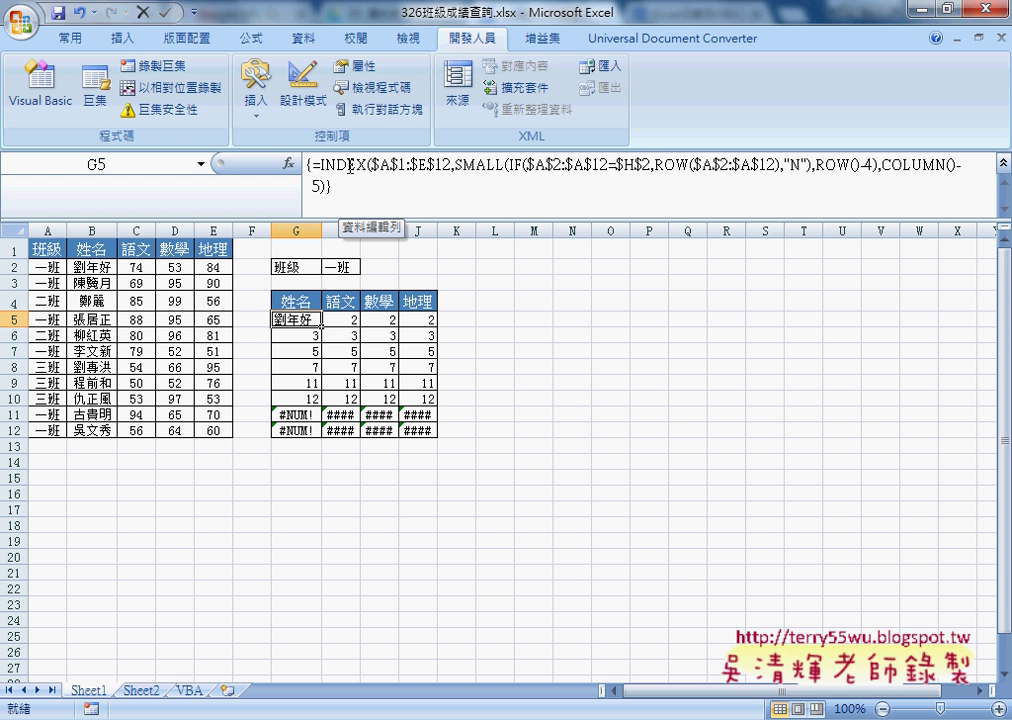
Fill the G5 formula right to J5 and down to row 12, listing 一班 names and scores.
{"action": "left_click_drag", "start_coordinate": [321, 327], "coordinate": [432, 330]}
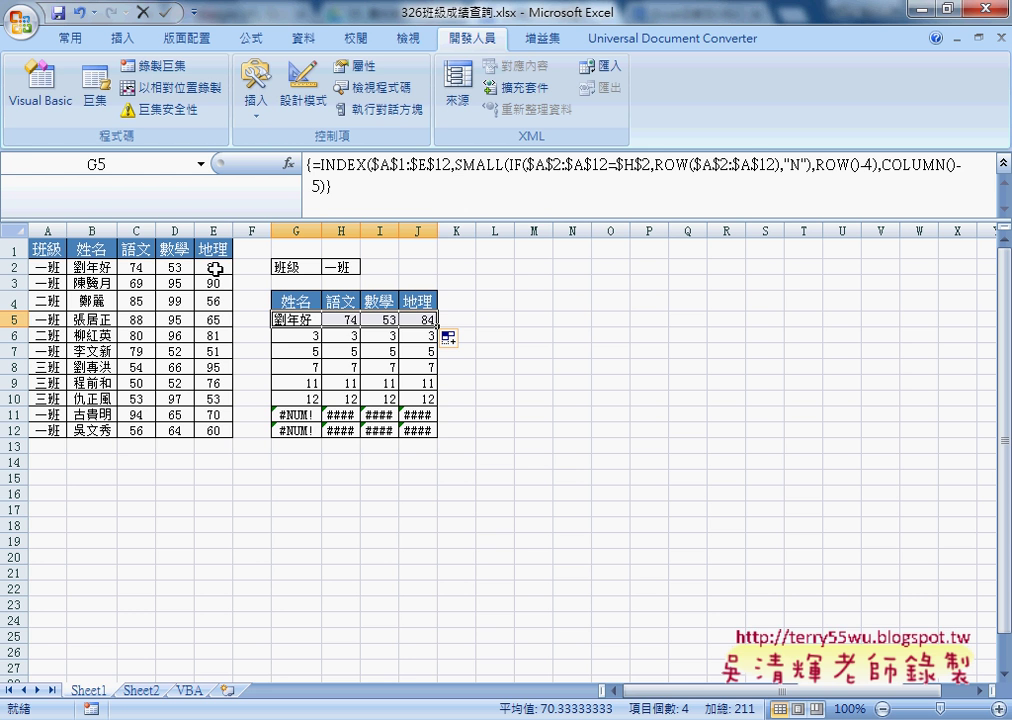
{"action": "left_click", "coordinate": [305, 319]}
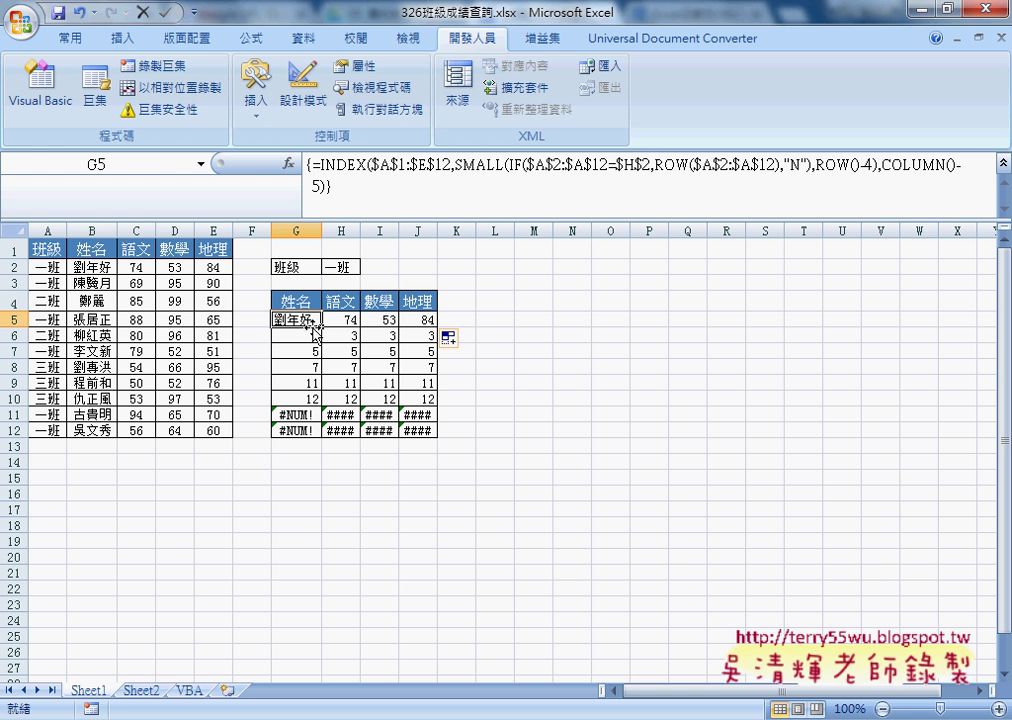
{"action": "mouse_move", "coordinate": [322, 326]}
{"action": "left_mouse_down"}
{"action": "mouse_move", "coordinate": [415, 330]}
{"action": "mouse_move", "coordinate": [438, 346]}
{"action": "mouse_move", "coordinate": [452, 433]}
{"action": "left_mouse_up"}
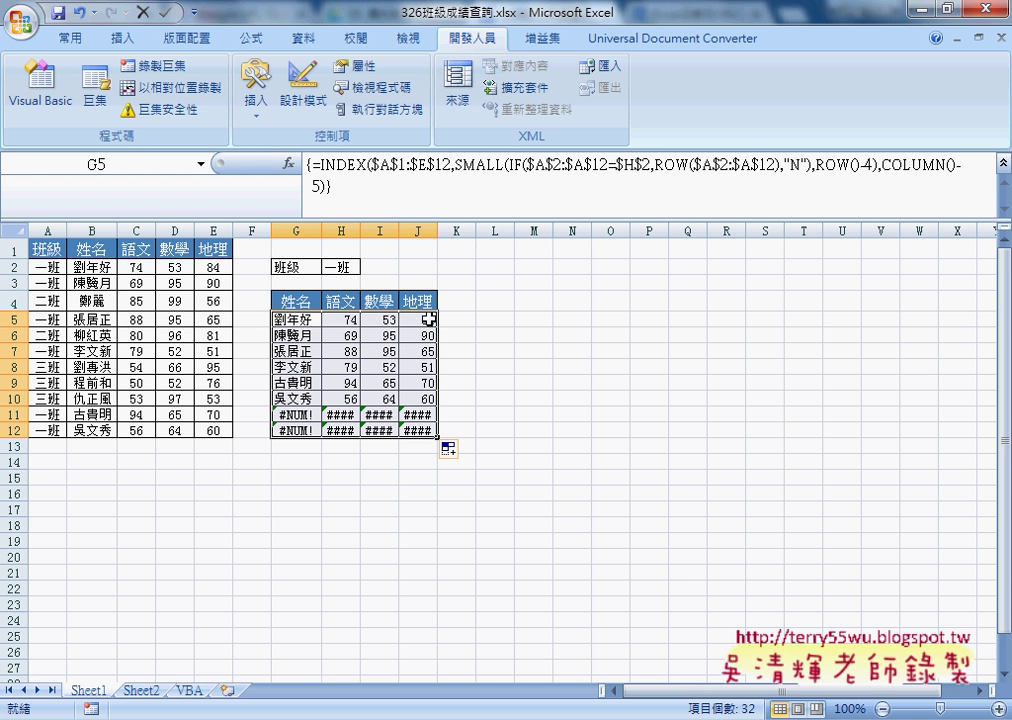
{"action": "left_click", "coordinate": [287, 319]}
Cut G5's INDEX formula and insert IFERROR from the Logical category.
{"action": "triple_click", "coordinate": [337, 173]}
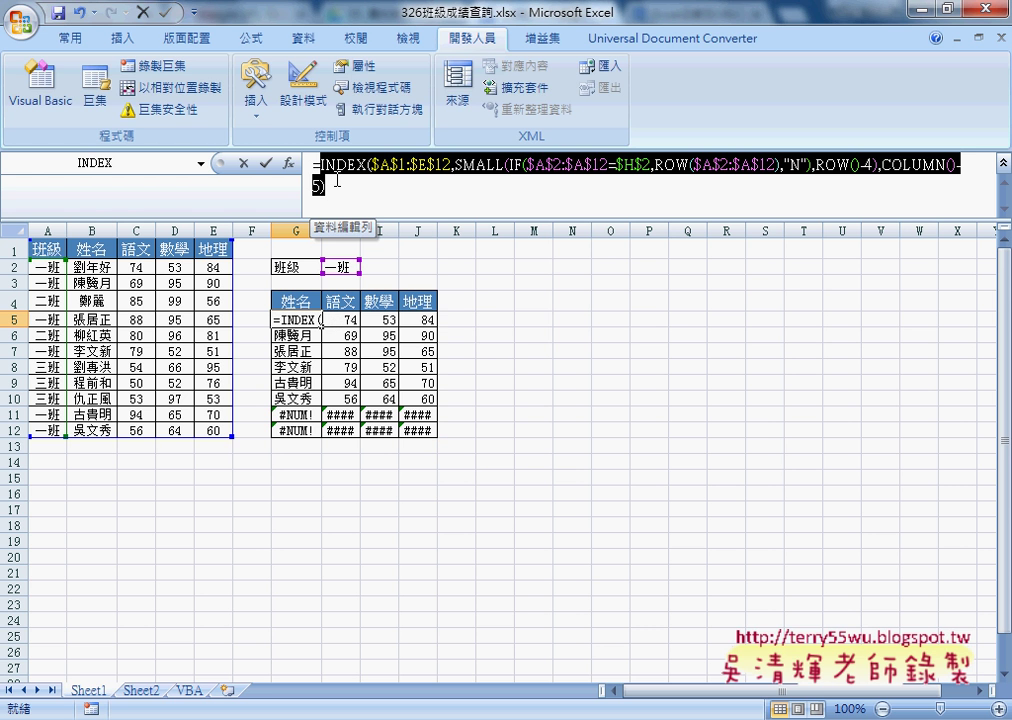
{"action": "right_click", "coordinate": [381, 172]}
{"action": "left_click", "coordinate": [430, 181]}
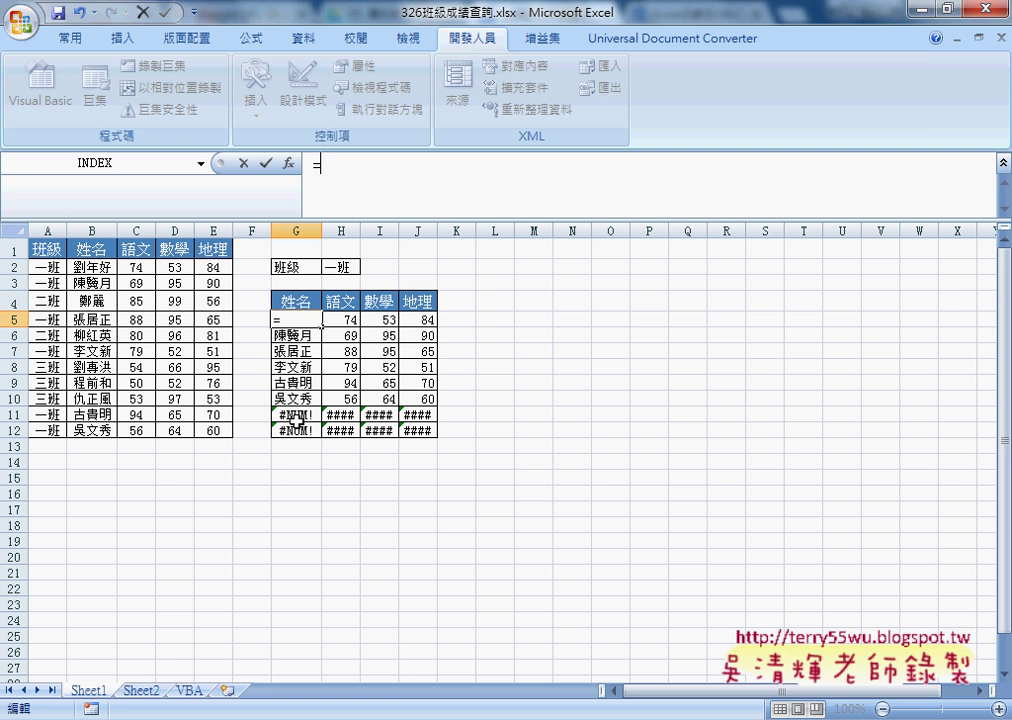
{"action": "left_click", "coordinate": [288, 162]}
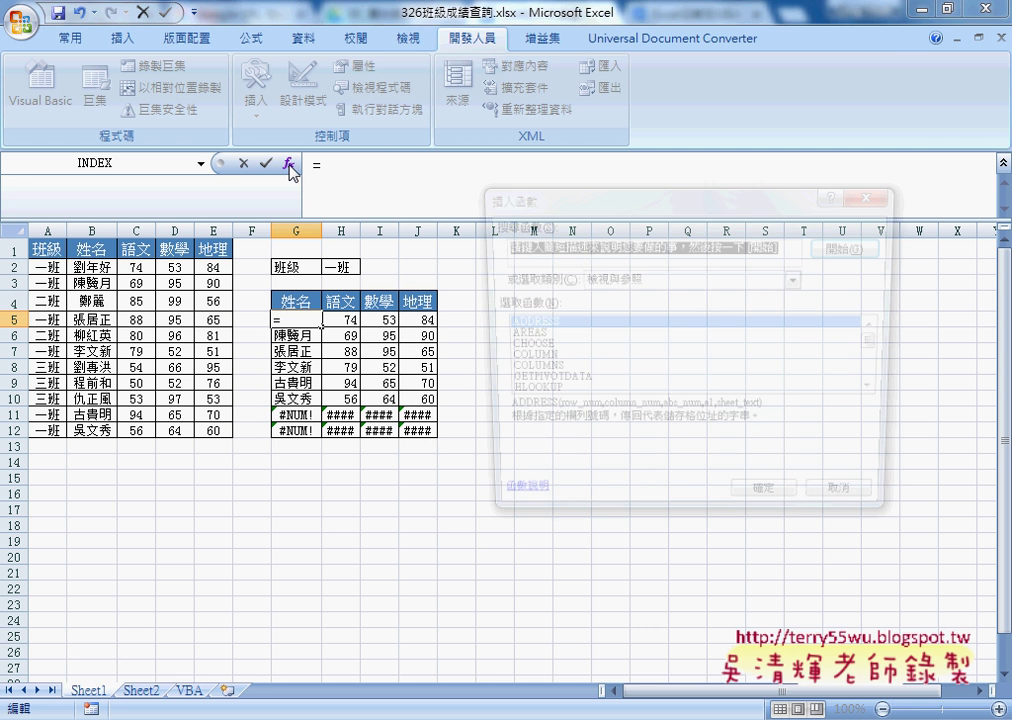
{"action": "left_click", "coordinate": [648, 285]}
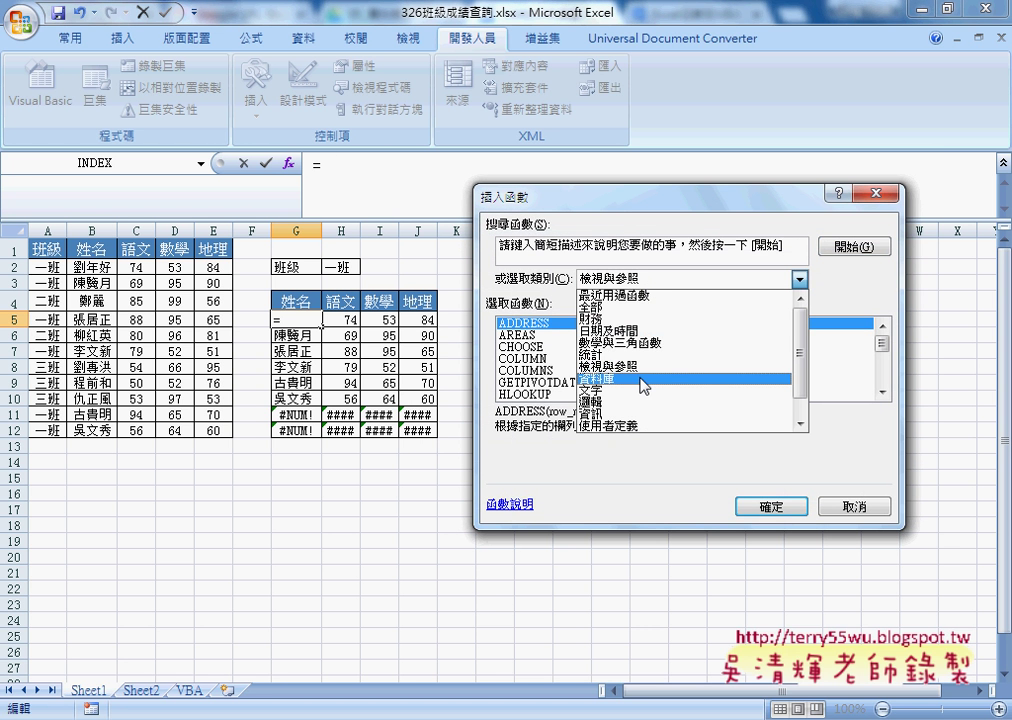
{"action": "left_click", "coordinate": [643, 408]}
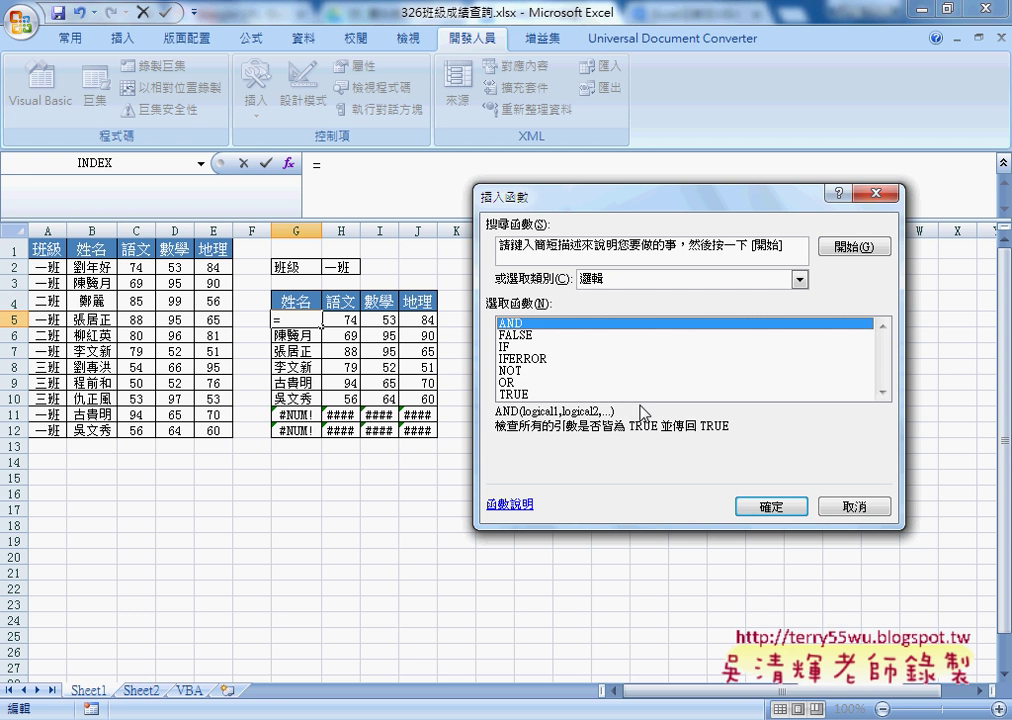
{"action": "left_click", "coordinate": [519, 360]}
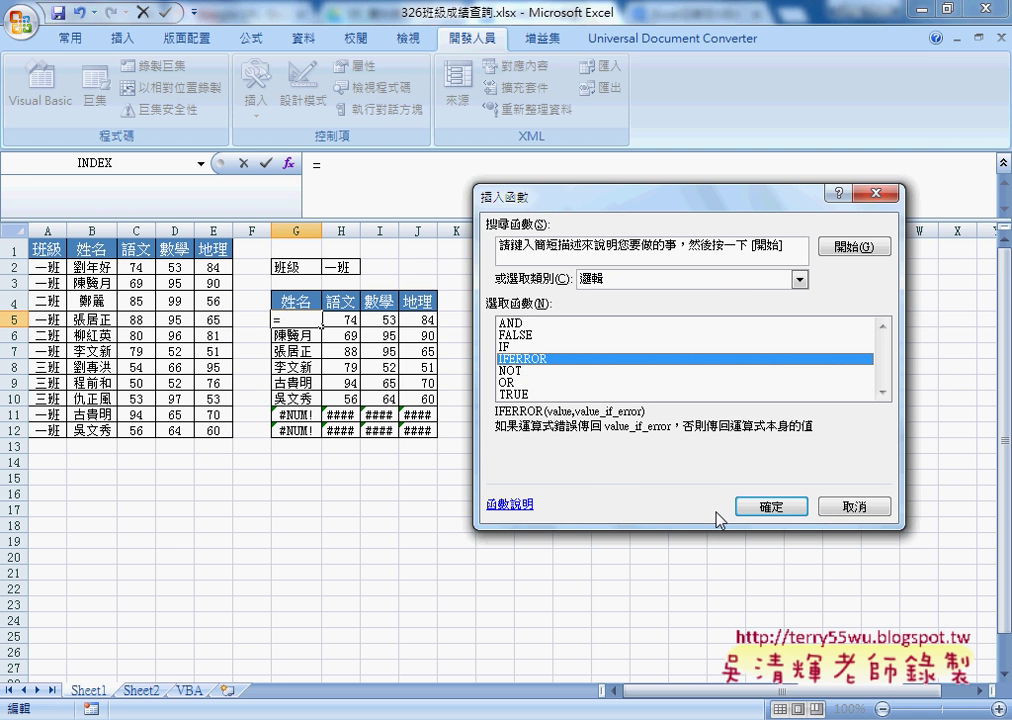
{"action": "left_click", "coordinate": [773, 508]}
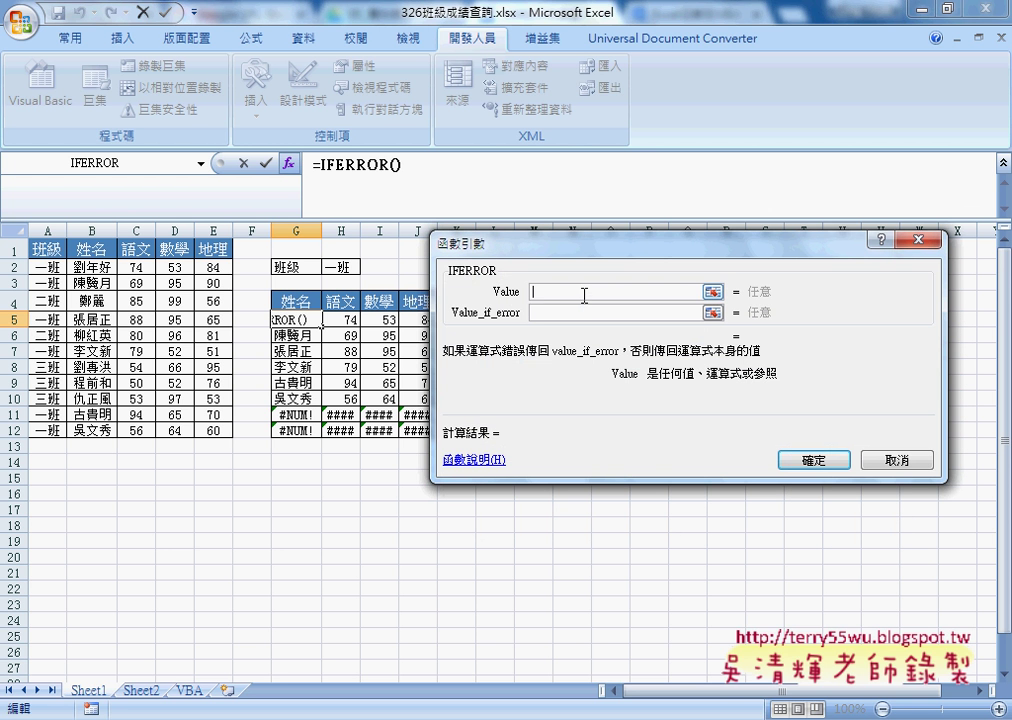
Paste the INDEX formula as IFERROR's Value, use "" as Value_if_error, and confirm as array formula.
{"action": "right_click", "coordinate": [583, 293]}
{"action": "left_click", "coordinate": [639, 355]}
{"action": "left_click", "coordinate": [576, 313]}
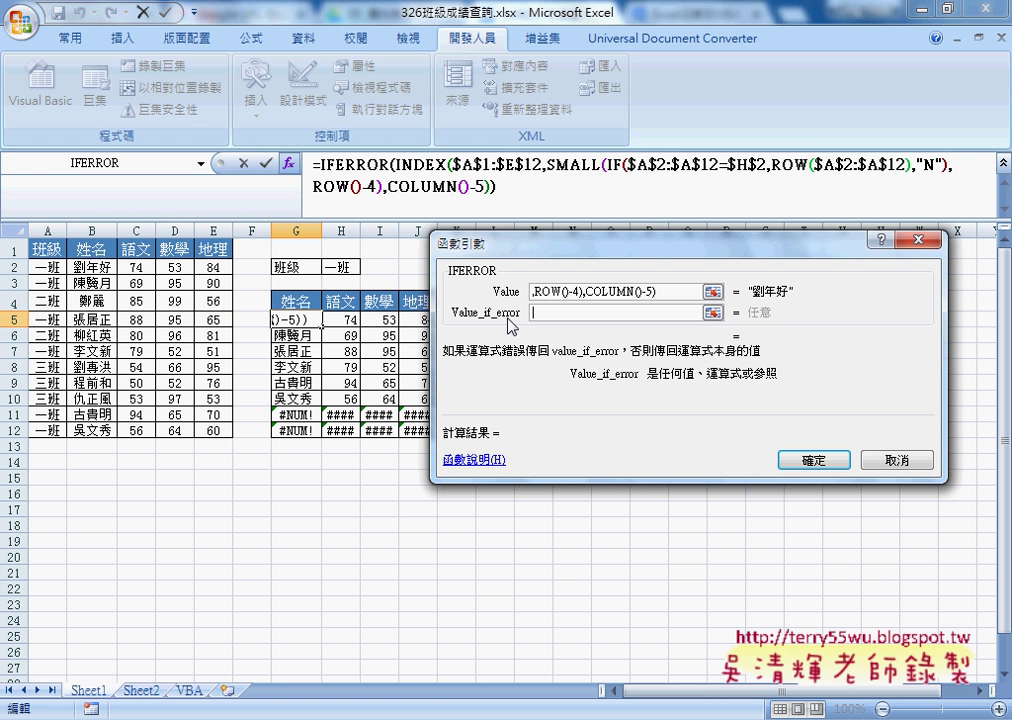
{"action": "type", "text": "\"\""}
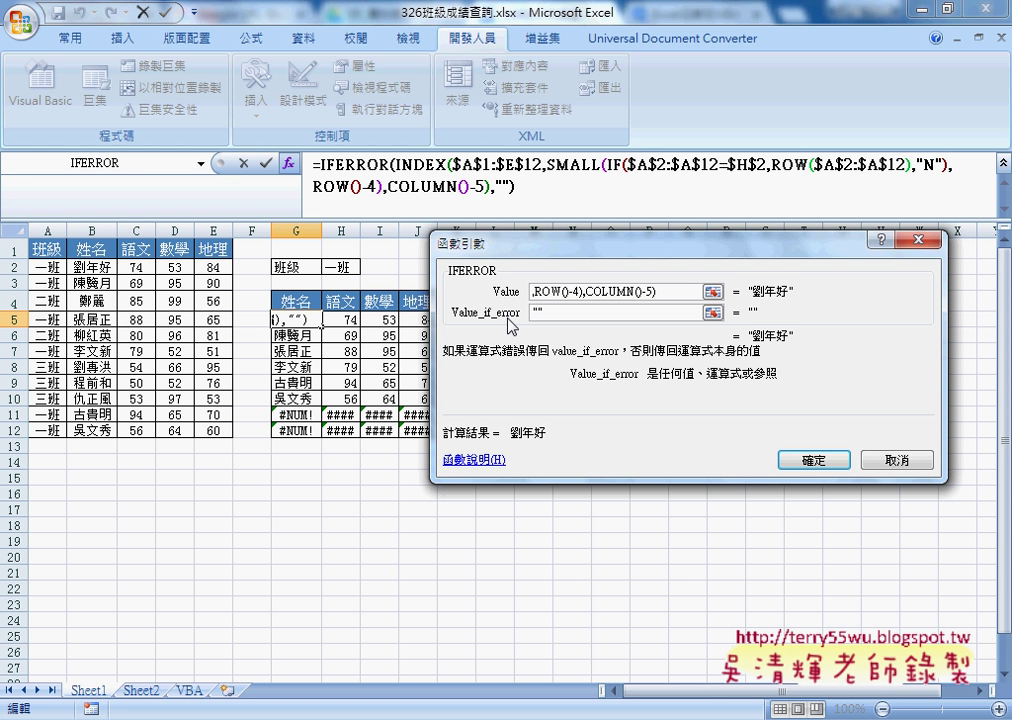
{"action": "double_click", "coordinate": [537, 312]}
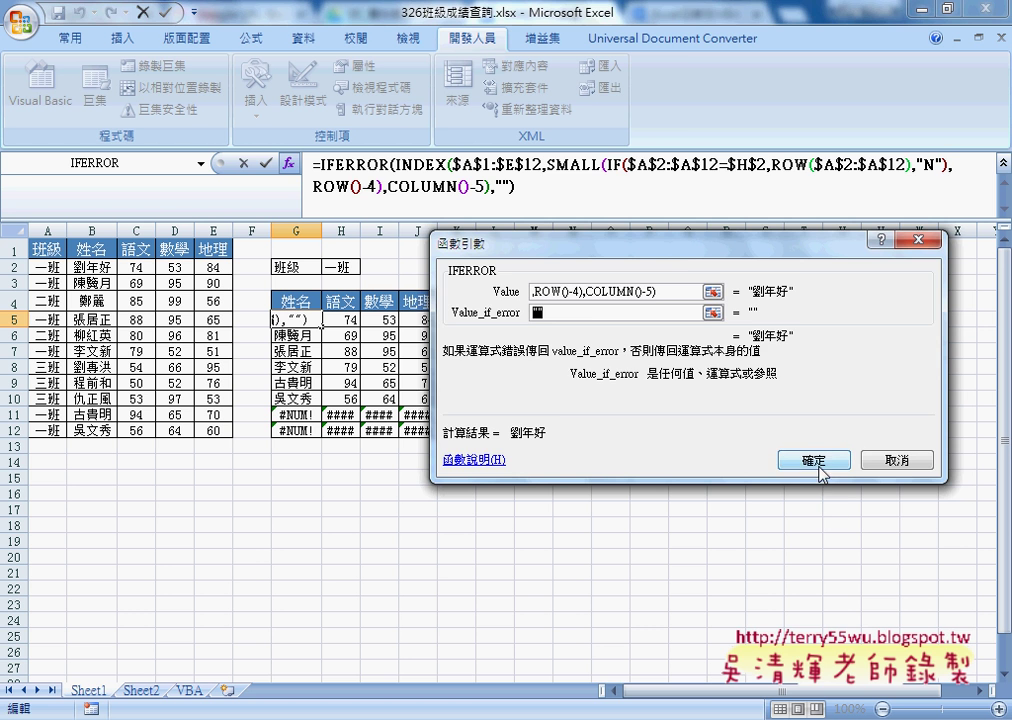
{"action": "key", "text": "ctrl+shift+Return"}
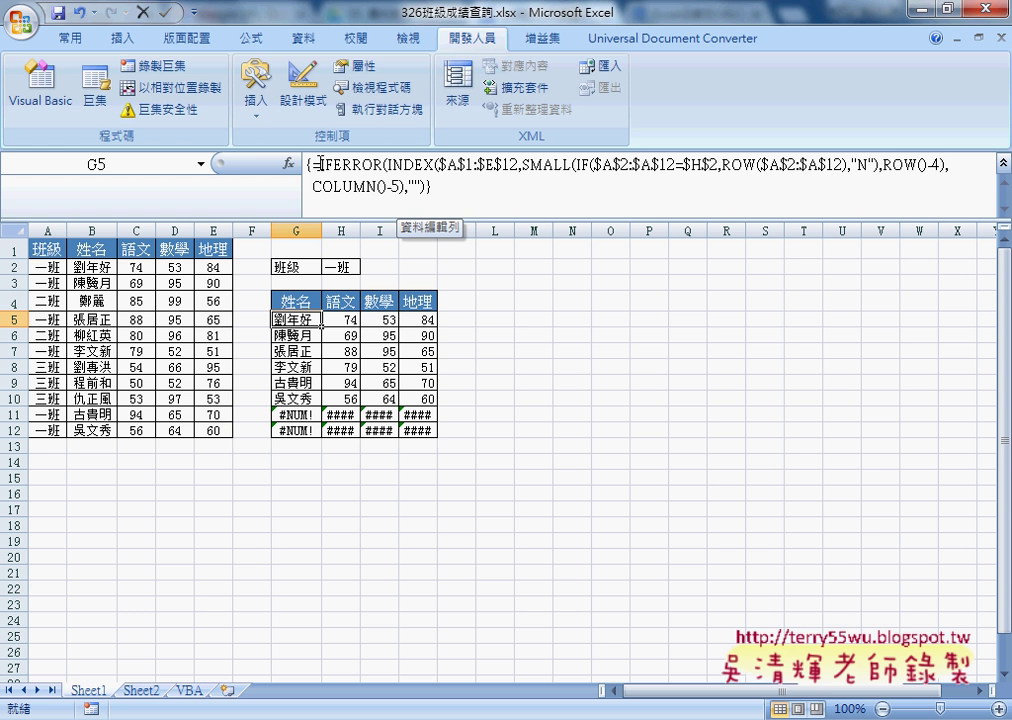
Fill the IFERROR formula from G5 across G5:J12, leaving rows 11–12 blank.
{"action": "mouse_move", "coordinate": [322, 326]}
{"action": "left_mouse_down"}
{"action": "mouse_move", "coordinate": [437, 327]}
{"action": "mouse_move", "coordinate": [441, 438]}
{"action": "left_mouse_up"}
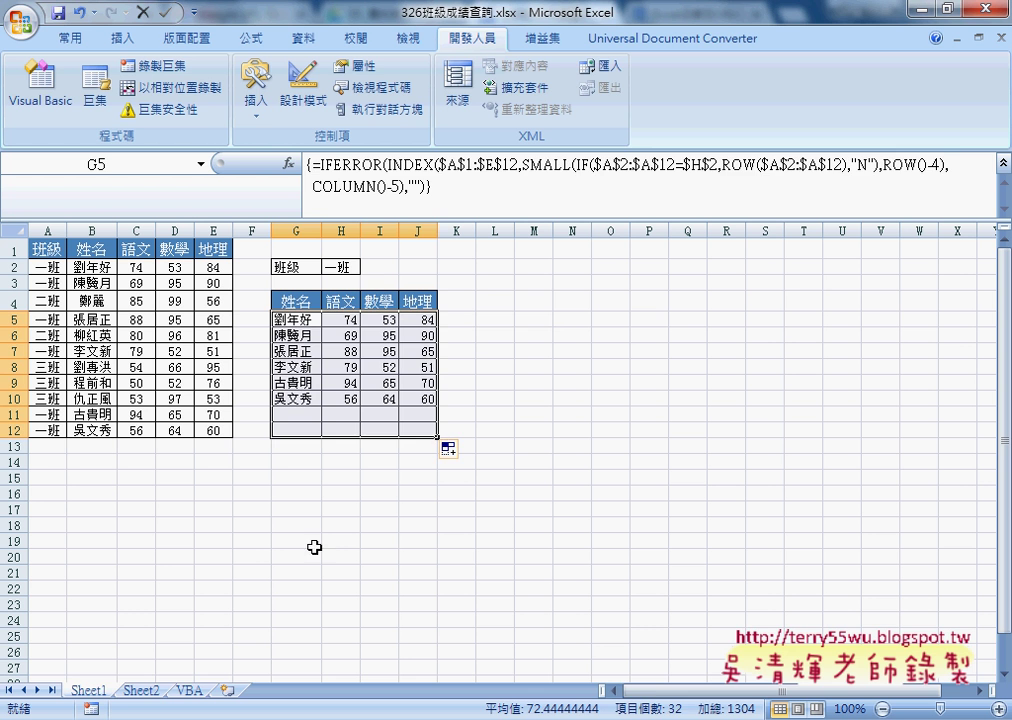
On the VBA sheet, choose 一班 in H2 and run the 班級 button to list its students.
{"action": "left_click", "coordinate": [189, 690]}
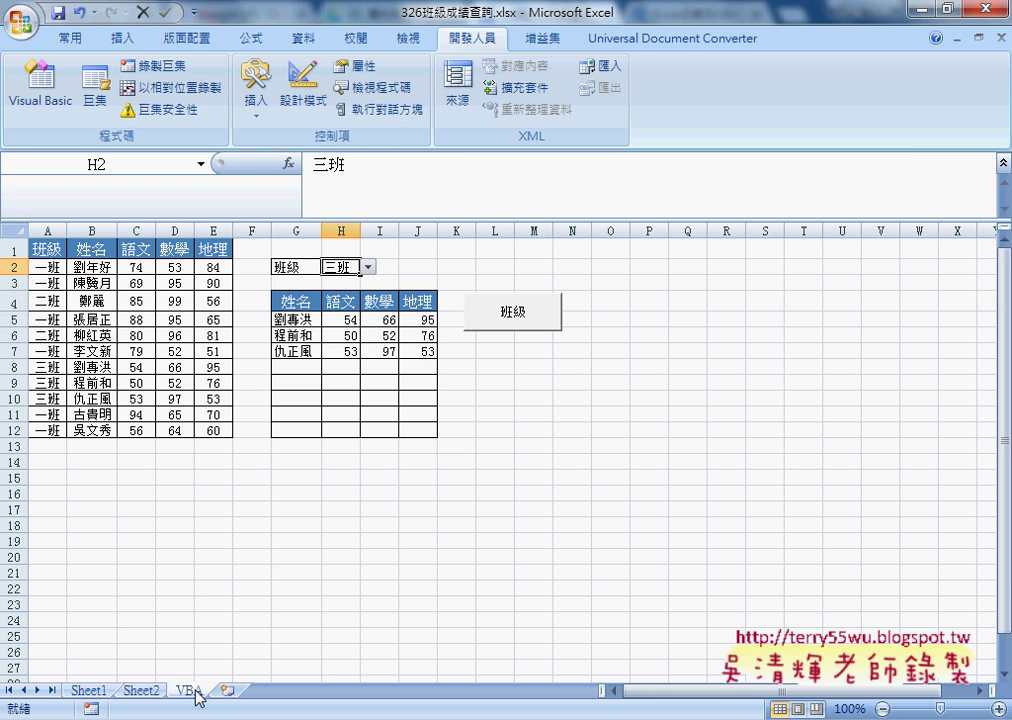
{"action": "left_click", "coordinate": [368, 267]}
{"action": "left_click", "coordinate": [336, 282]}
{"action": "left_click", "coordinate": [490, 316]}
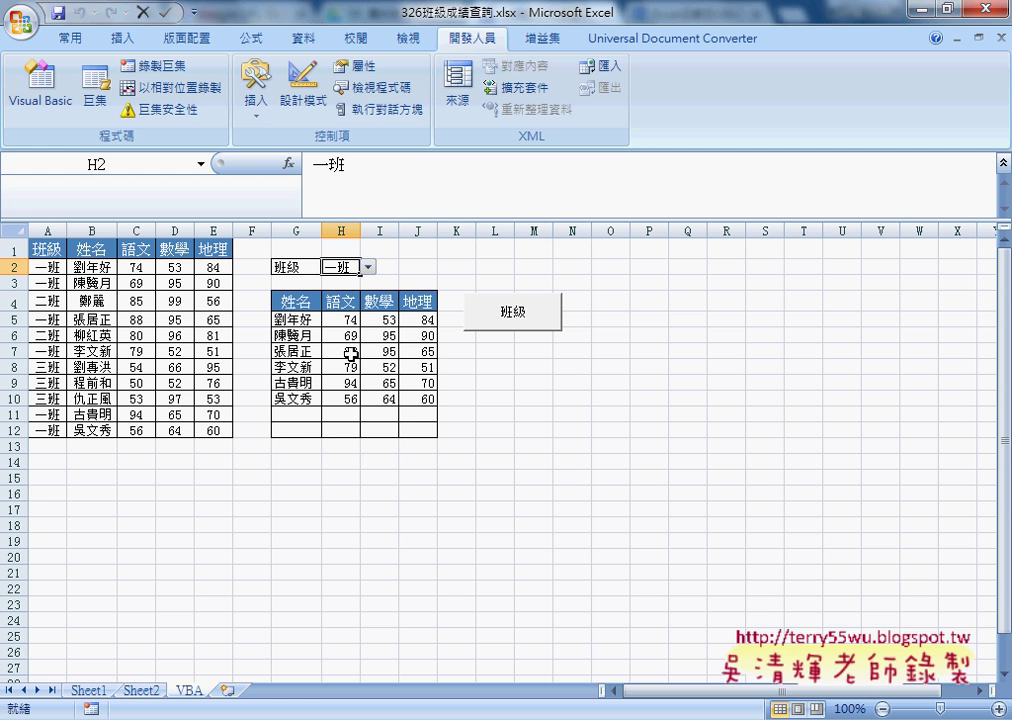
Switch H2 to 三班, rerun the 班級 button, then return to Sheet1.
{"action": "left_click", "coordinate": [368, 267]}
{"action": "left_click", "coordinate": [362, 304]}
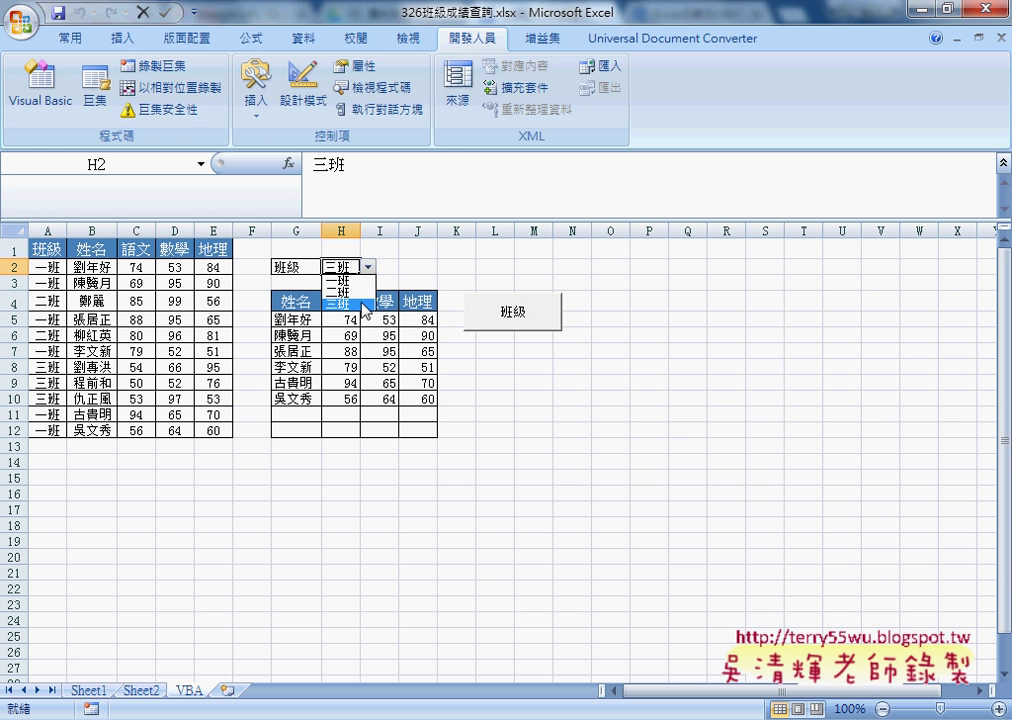
{"action": "left_click", "coordinate": [480, 314]}
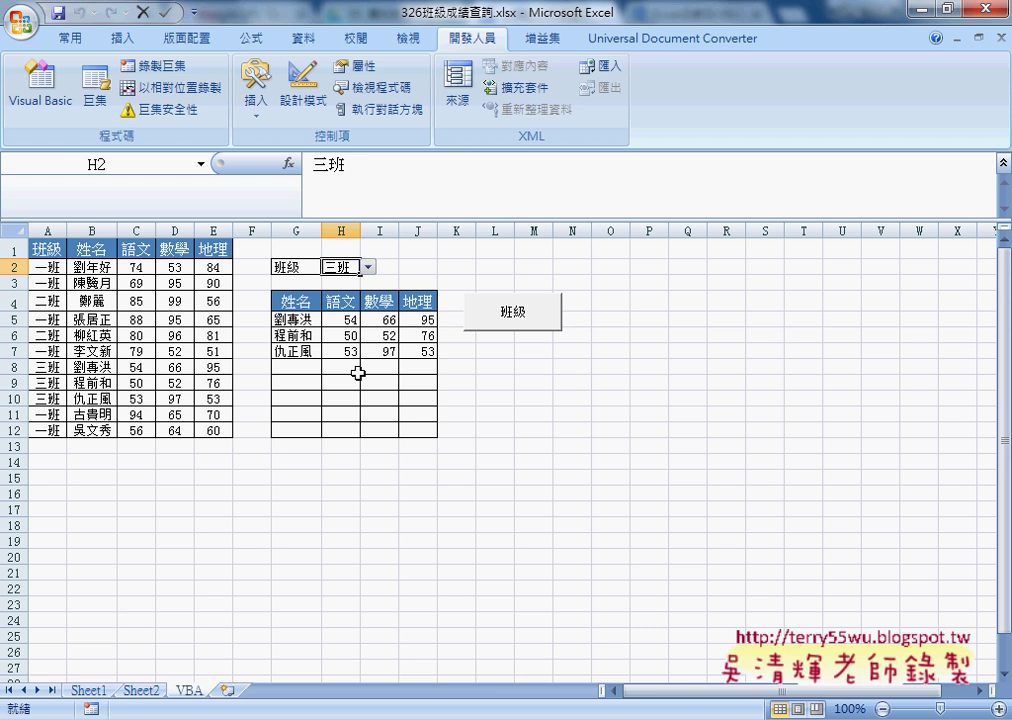
{"action": "left_click", "coordinate": [88, 690]}
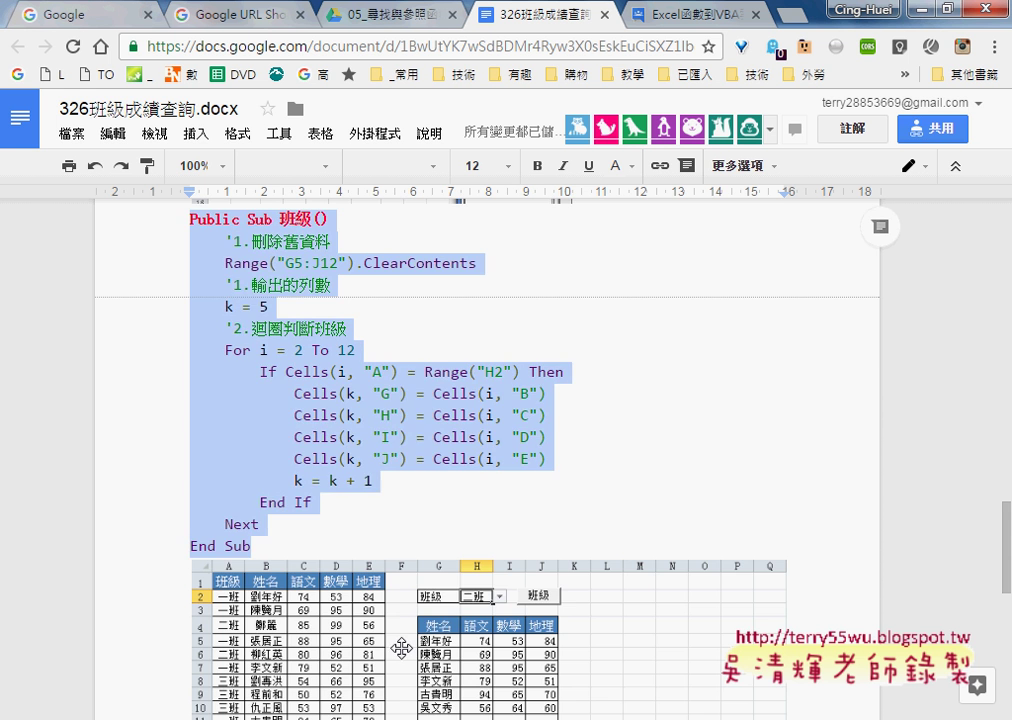
Select the full {=IFERROR(INDEX(...))} array formula text in the Google Docs lesson notes.
{"action": "scroll", "coordinate": [404, 544], "scroll_direction": "down", "scroll_amount": 5}
{"action": "scroll", "coordinate": [404, 544], "scroll_direction": "up", "scroll_amount": 1}
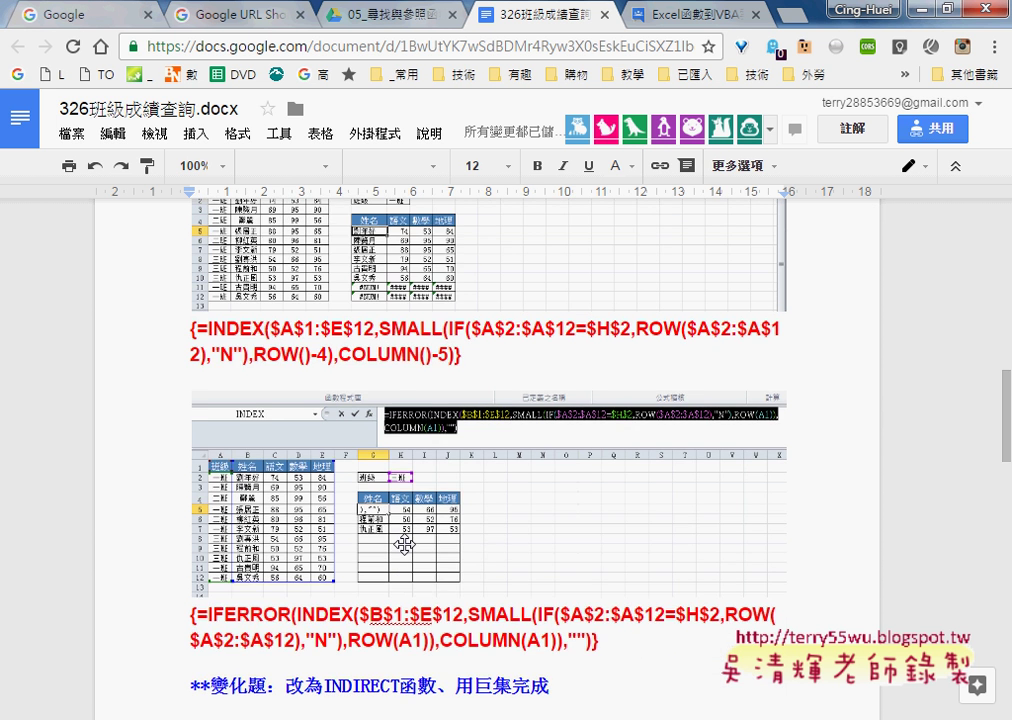
{"action": "scroll", "coordinate": [404, 544], "scroll_direction": "up", "scroll_amount": 2}
{"action": "left_click_drag", "start_coordinate": [196, 393], "coordinate": [460, 420]}
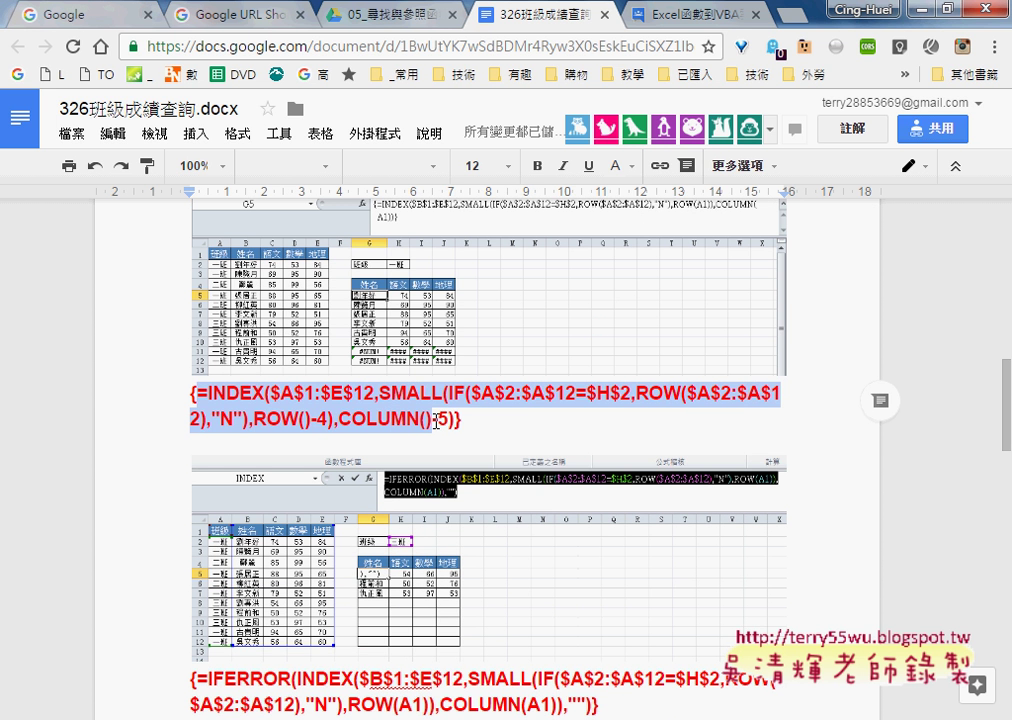
{"action": "scroll", "coordinate": [228, 502], "scroll_direction": "down", "scroll_amount": 3}
{"action": "scroll", "coordinate": [228, 502], "scroll_direction": "down", "scroll_amount": 2}
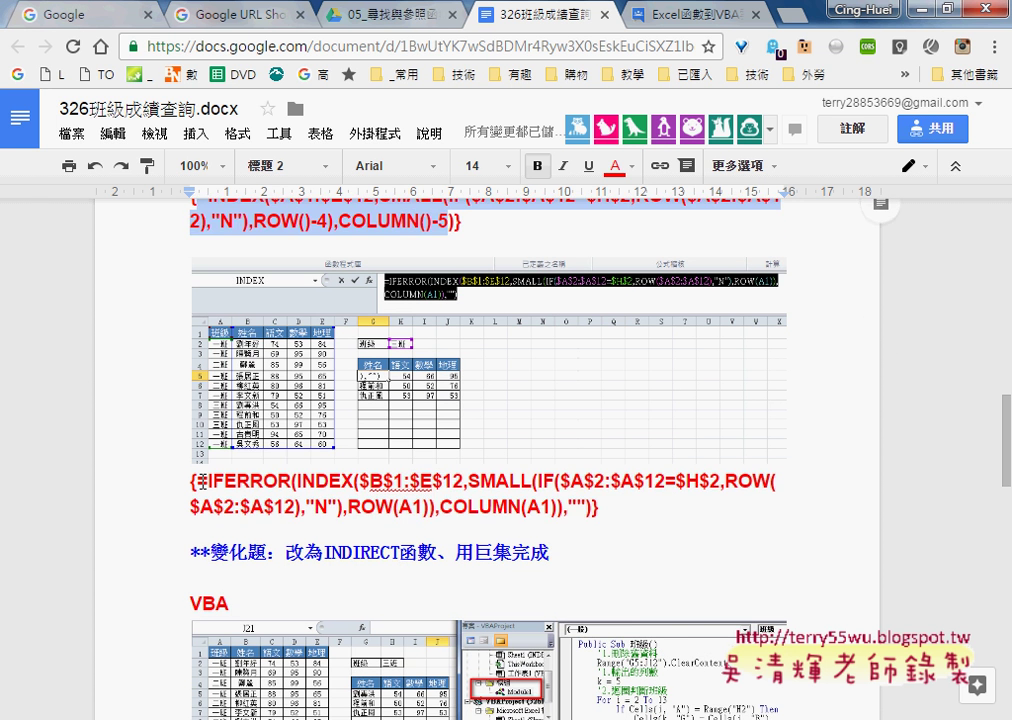
{"action": "left_click_drag", "start_coordinate": [190, 481], "coordinate": [594, 508]}
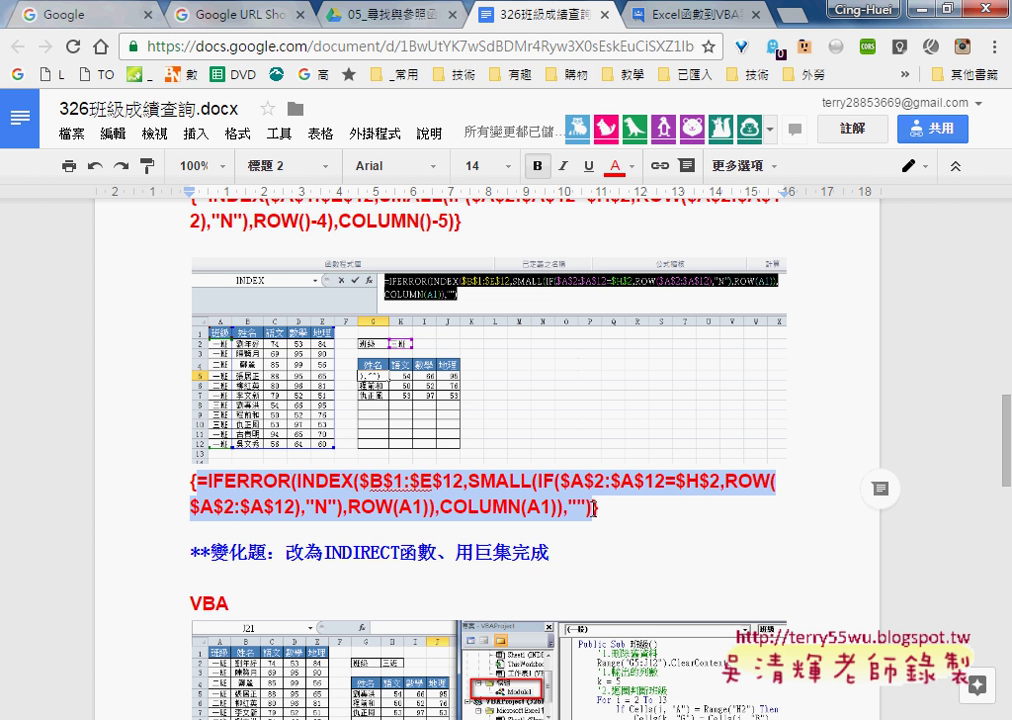
Scroll the notes down to the VBA 班級 macro code and dismiss the CCleaner notification.
{"action": "key", "text": "alt+Tab"}
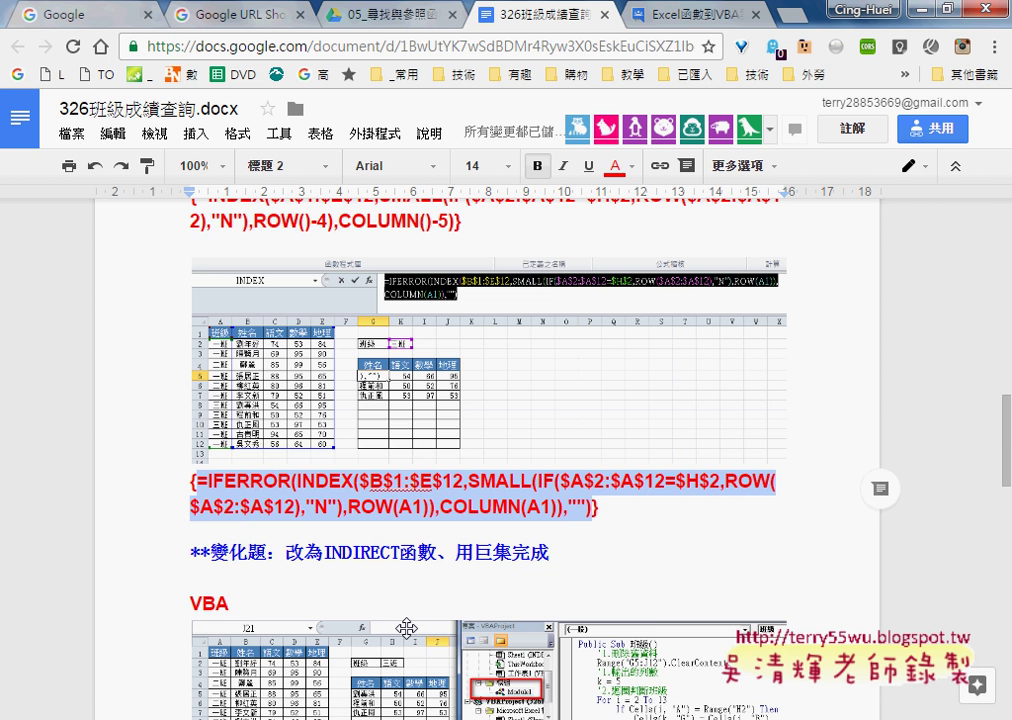
{"action": "scroll", "coordinate": [406, 628], "scroll_direction": "down", "scroll_amount": 2}
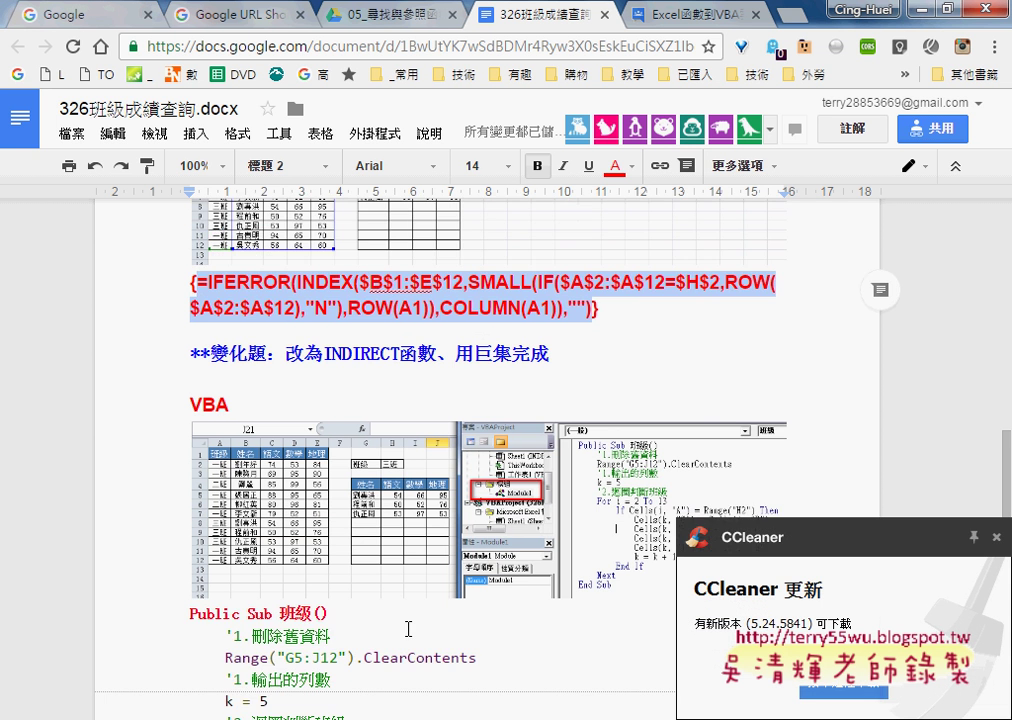
{"action": "scroll", "coordinate": [408, 628], "scroll_direction": "down", "scroll_amount": 1}
{"action": "left_click", "coordinate": [996, 537]}
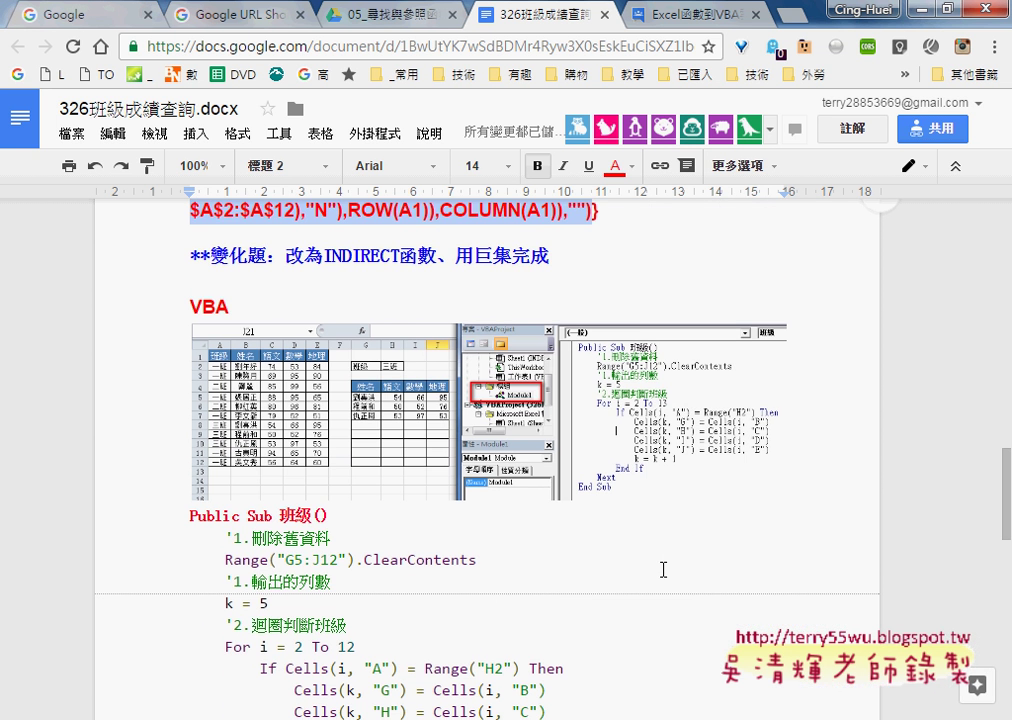